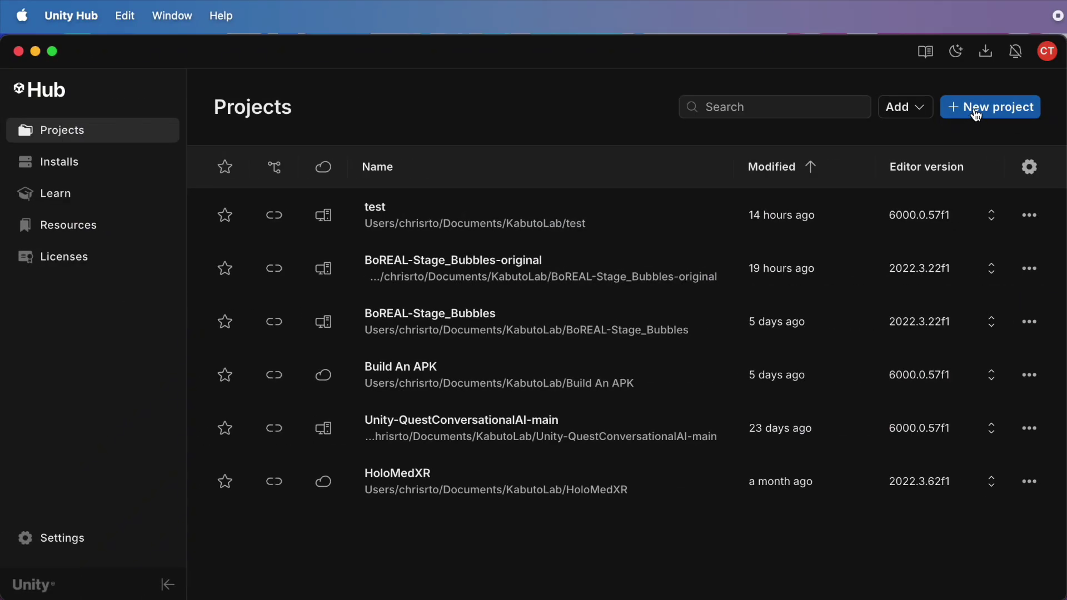
# Step: Create a local Universal 3D project named 'MetaXRAllInOne' from Unity Hub
pyautogui.click(979, 111)
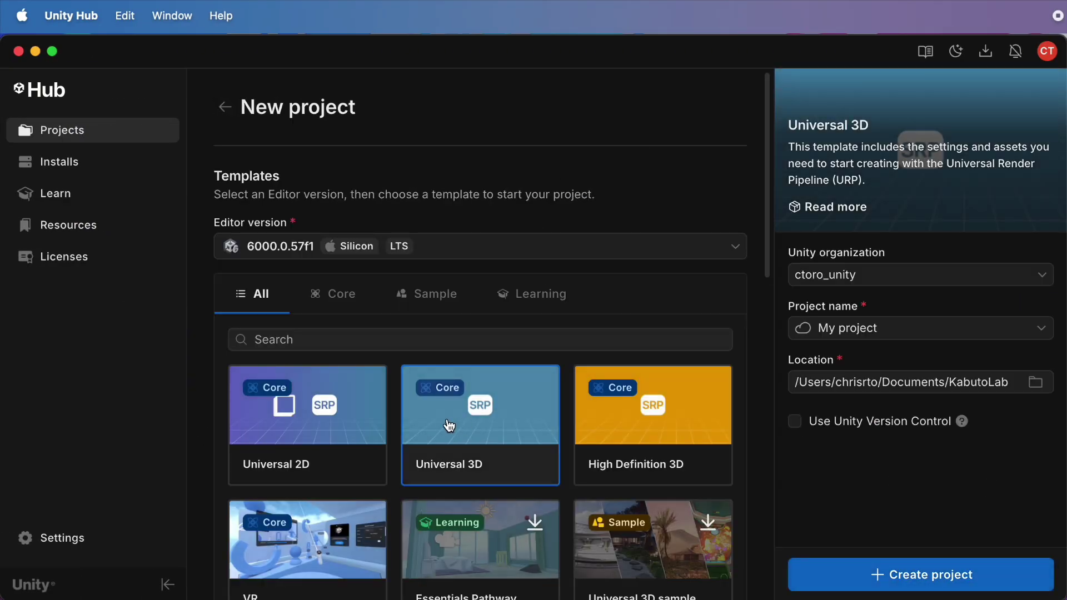
pyautogui.click(886, 332)
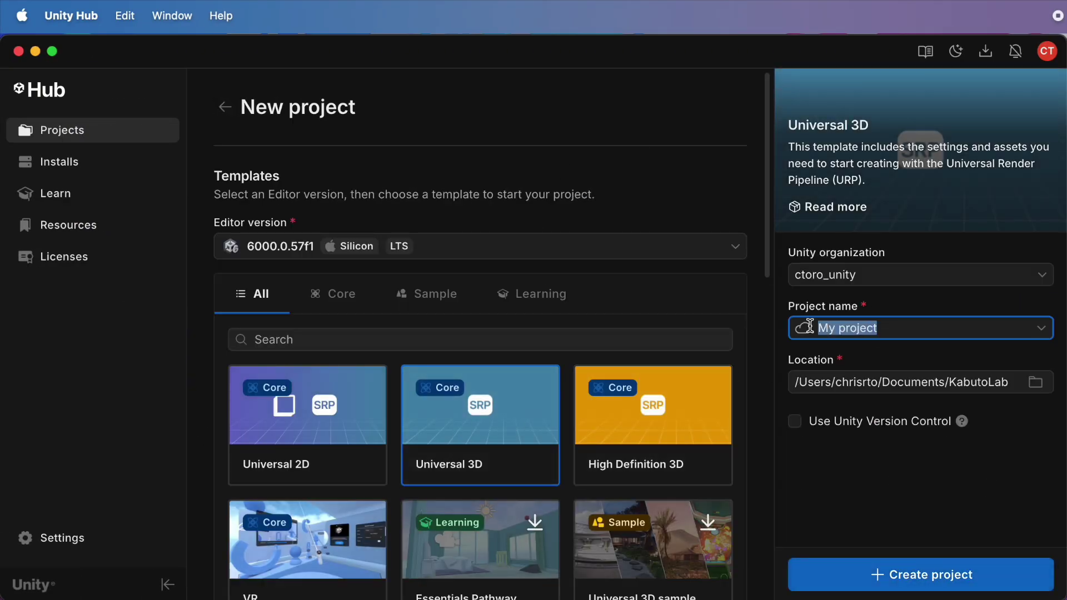
pyautogui.write('MetaXR')
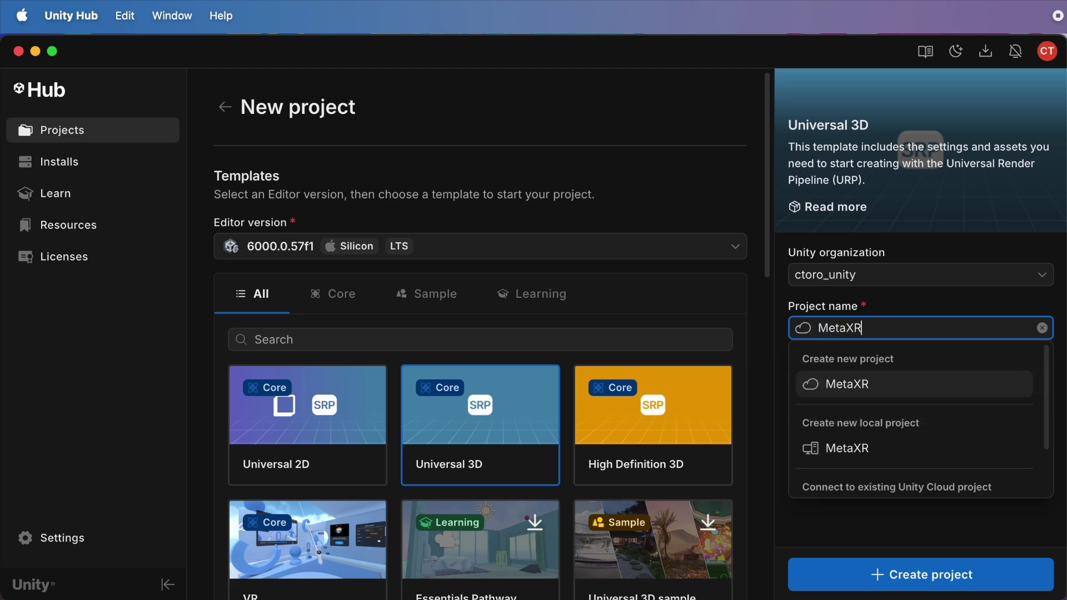
pyautogui.write('AllInOne')
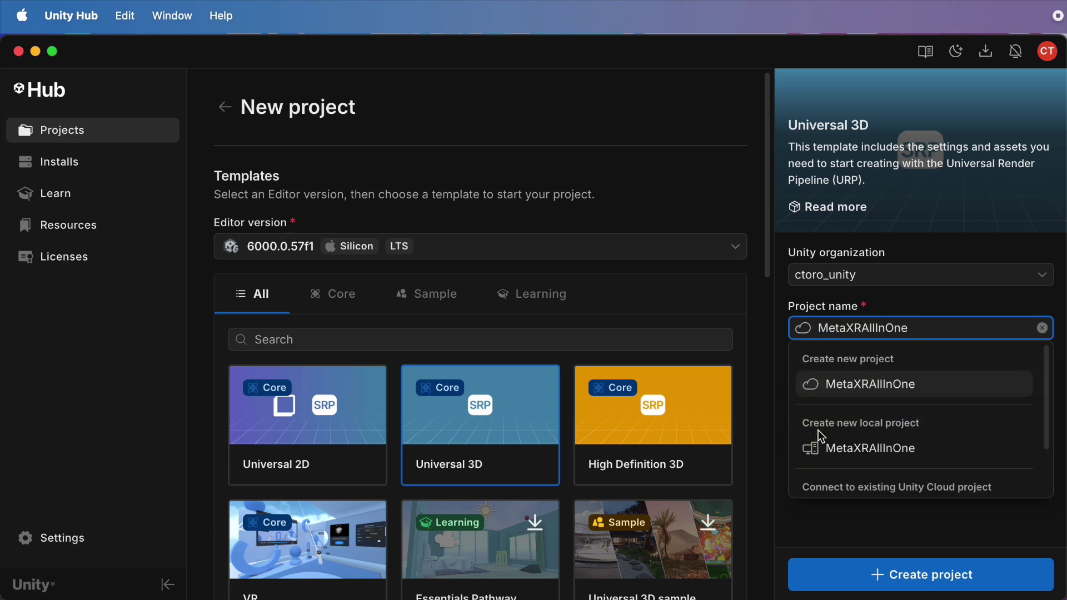
pyautogui.click(822, 445)
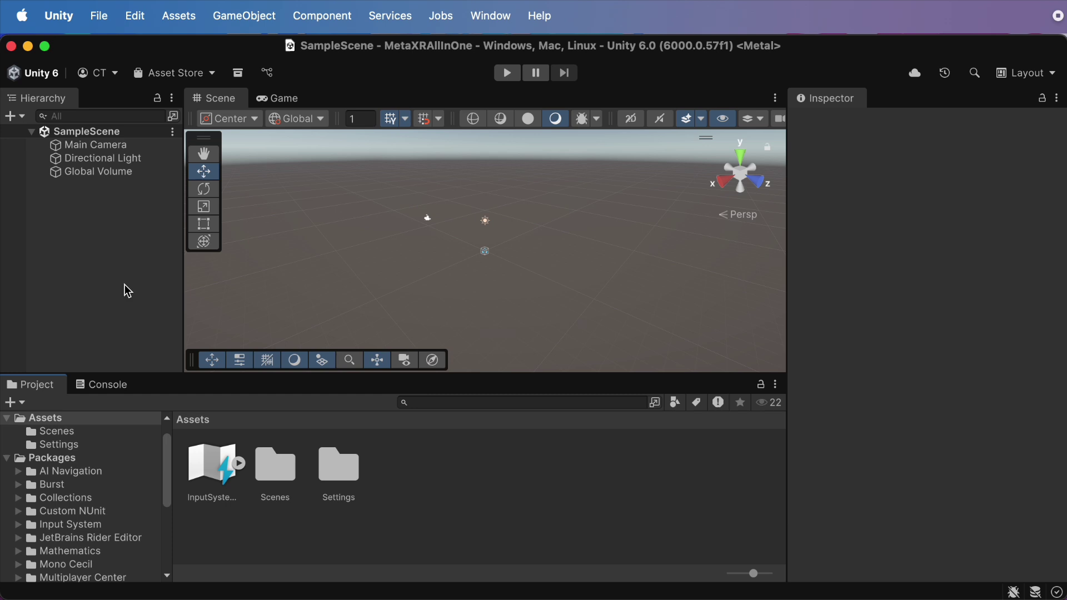
# Step: Open the Package Manager and list the packages already In Project
pyautogui.click(85, 279)
pyautogui.click(489, 17)
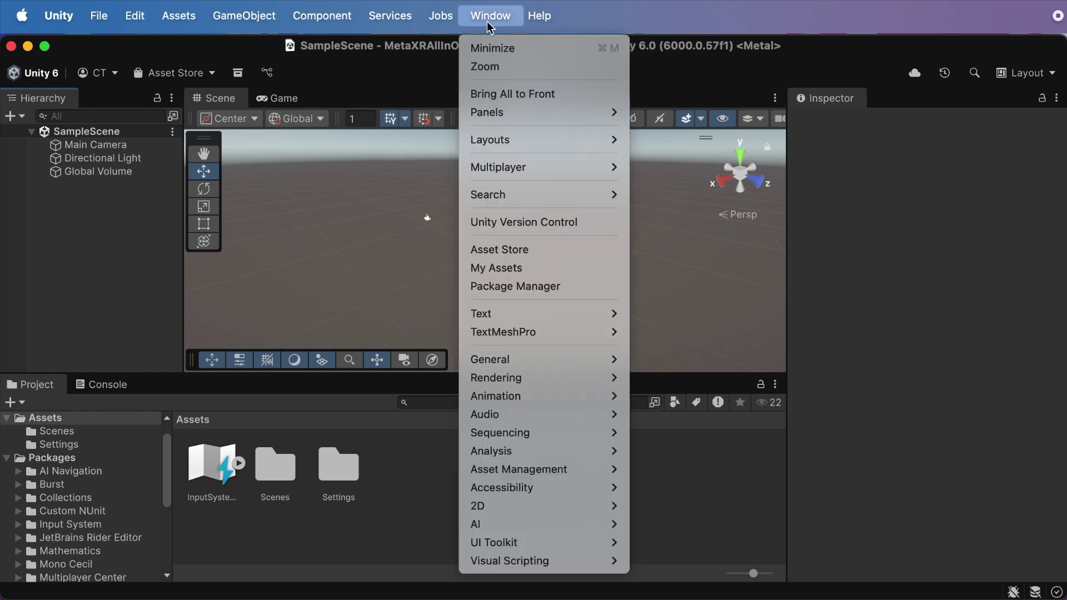
pyautogui.click(522, 285)
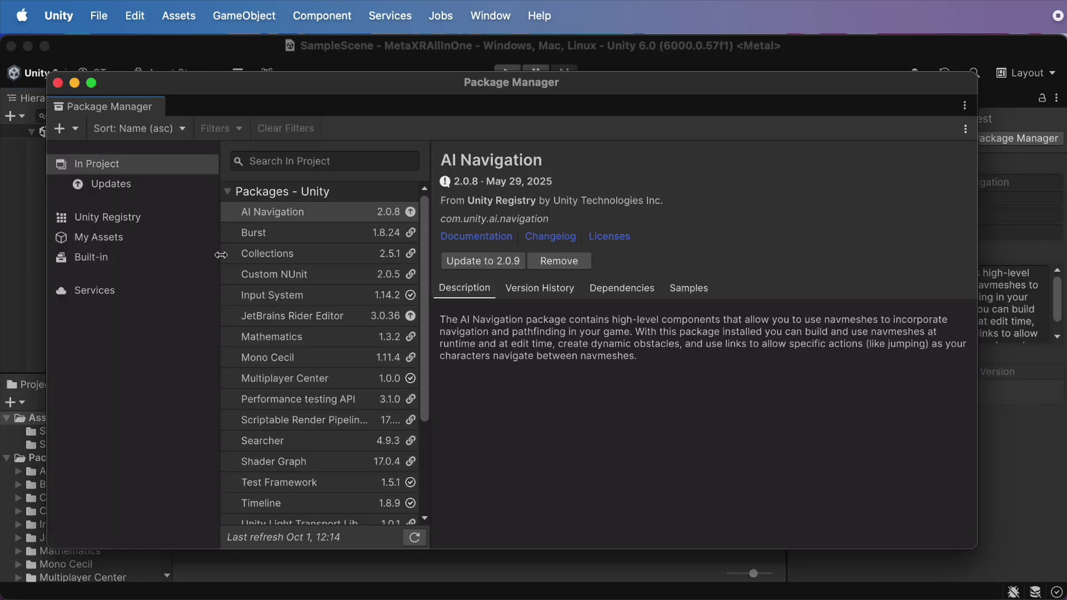
pyautogui.click(112, 165)
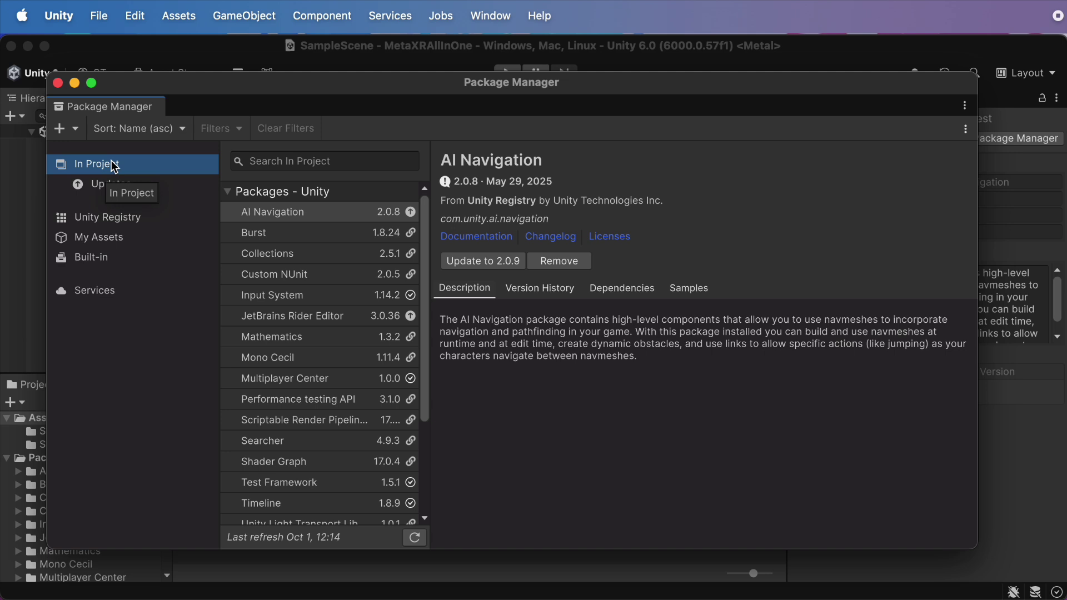
pyautogui.scroll(-5, 293, 429)
pyautogui.scroll(5, 294, 431)
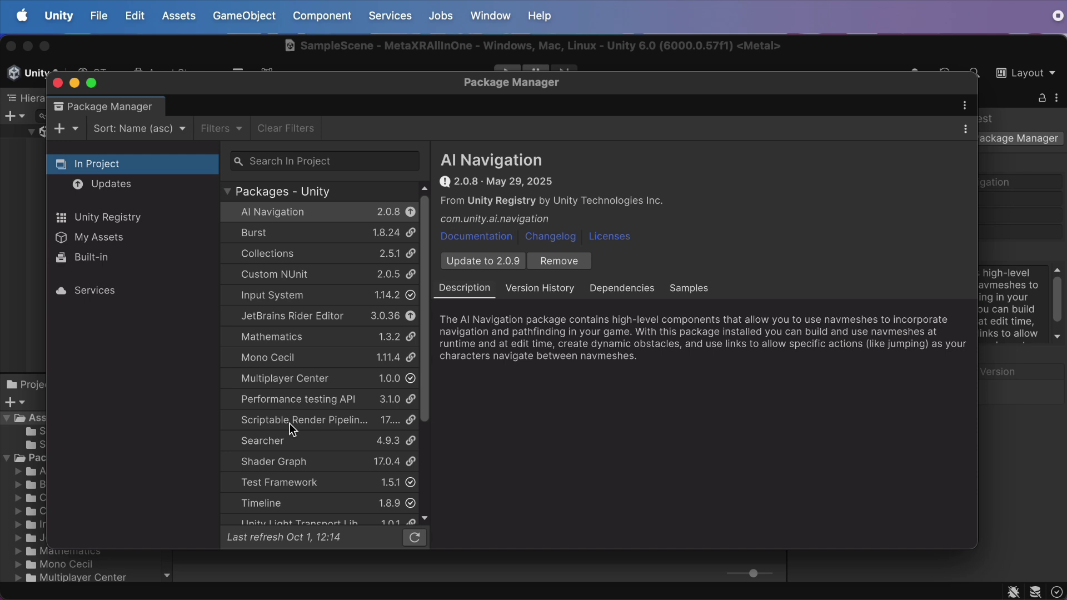
# Step: Search the Unity Registry for com.unity.xr and install XR Plugin Management 4.5.2
pyautogui.click(107, 218)
pyautogui.click(304, 161)
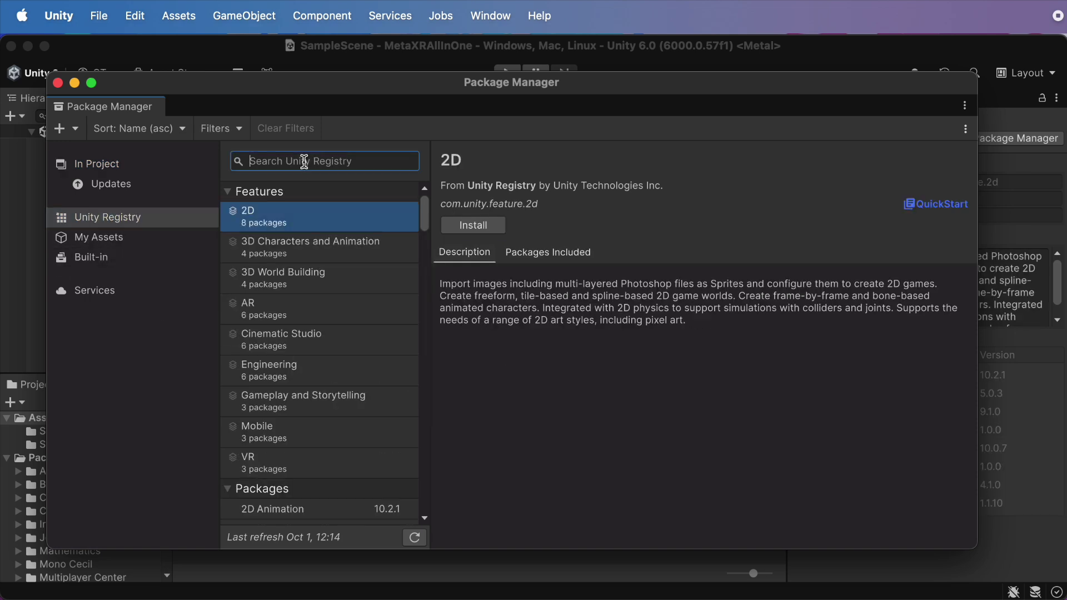
pyautogui.write('com.')
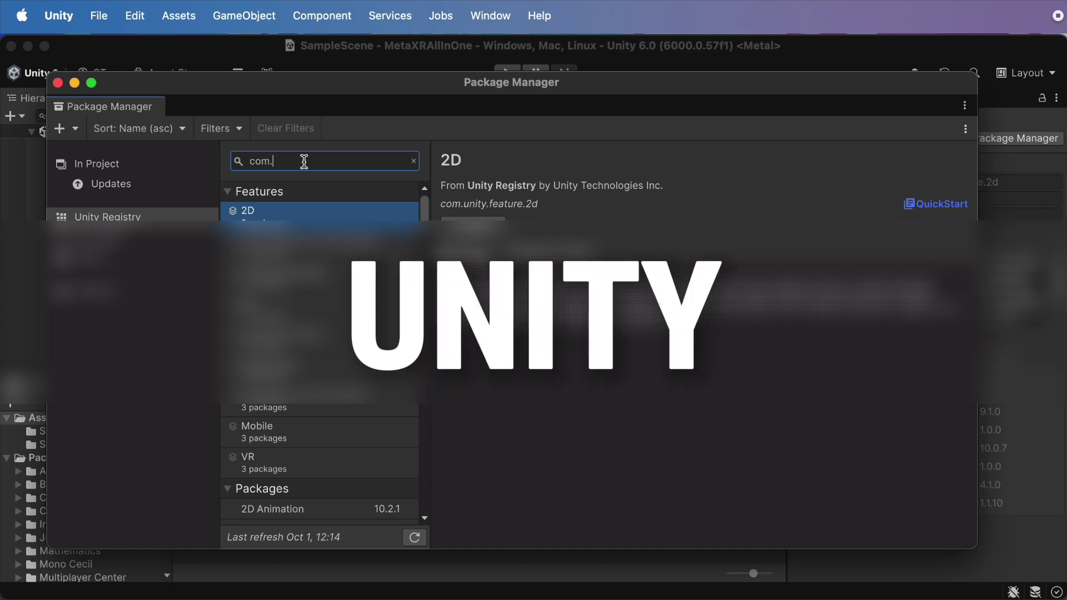
pyautogui.write('unity.xr')
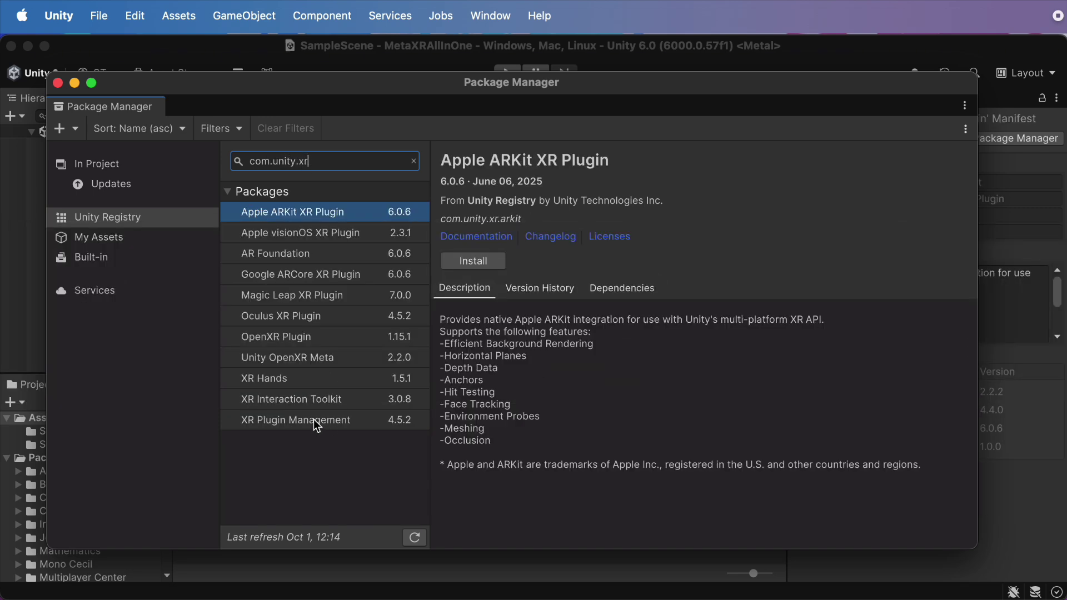
pyautogui.click(316, 424)
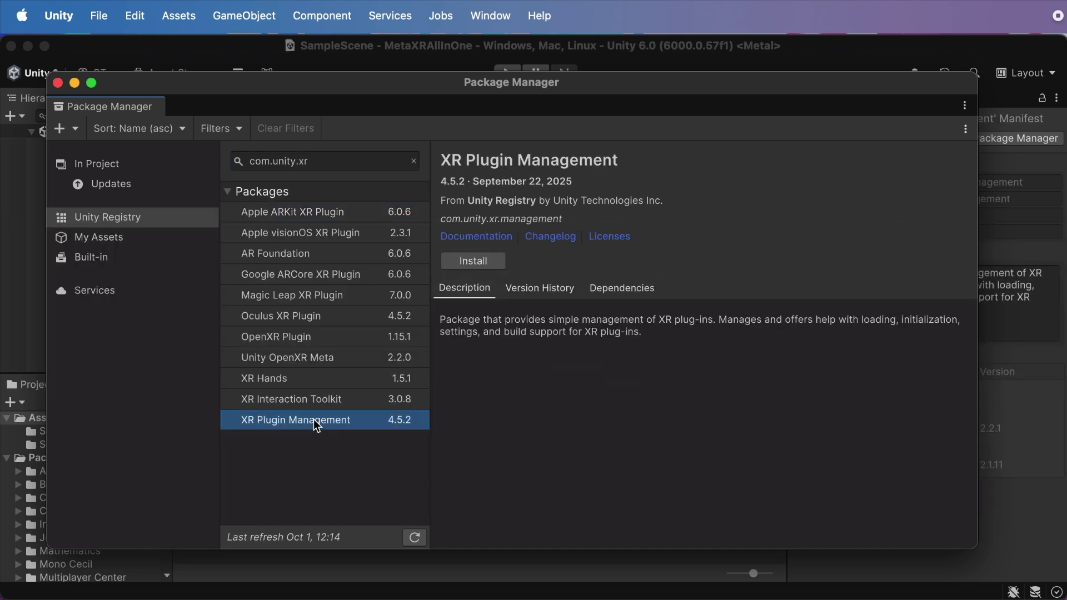
pyautogui.click(472, 261)
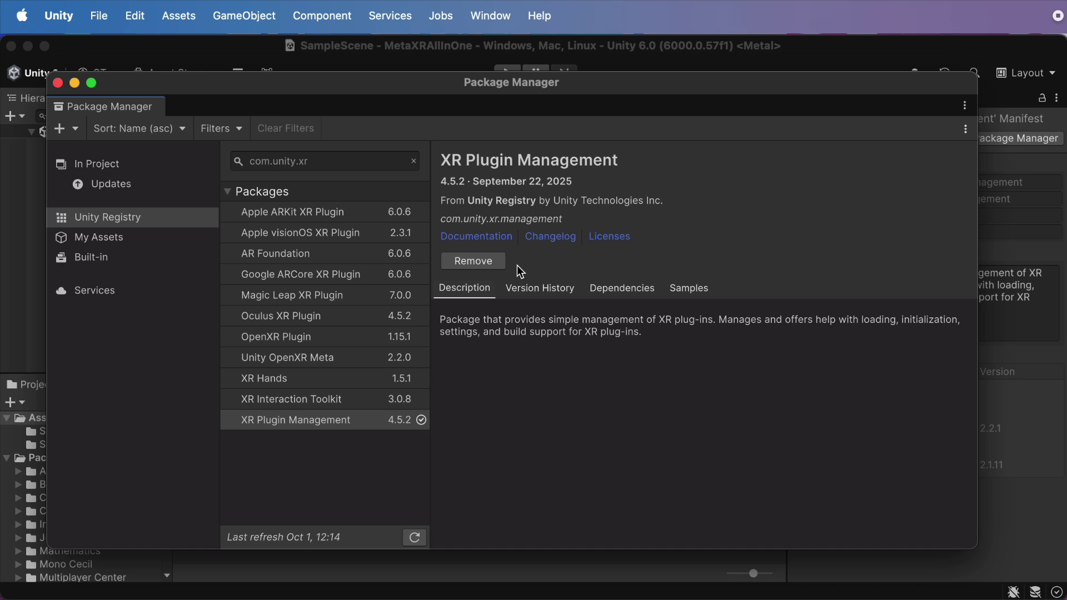
# Step: Tick OpenXR as the Android provider in Project Settings > XR Plug-in Management
pyautogui.click(142, 17)
pyautogui.click(205, 523)
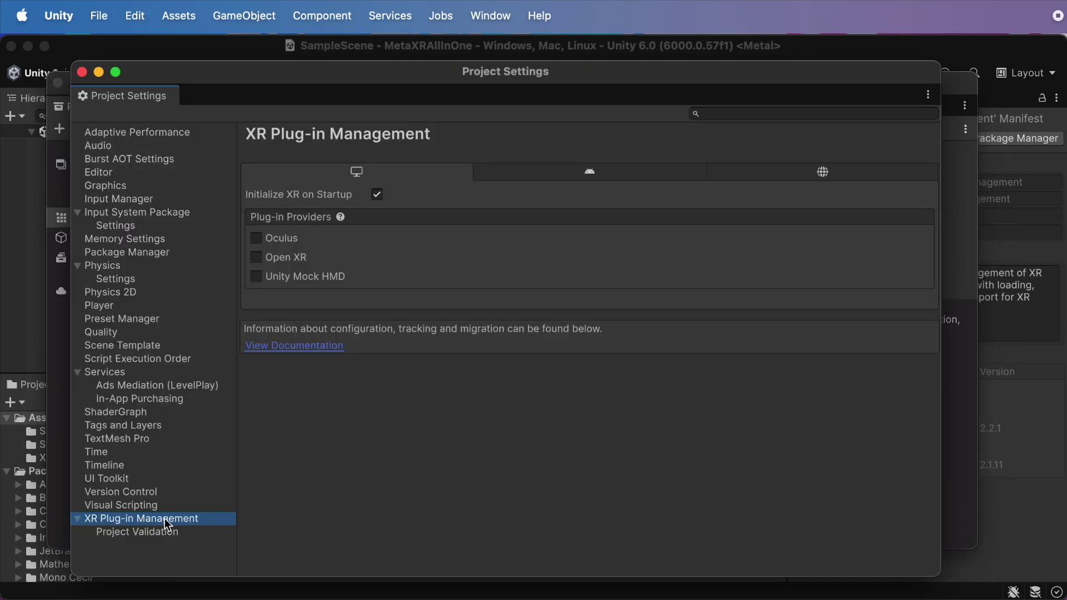
pyautogui.click(552, 174)
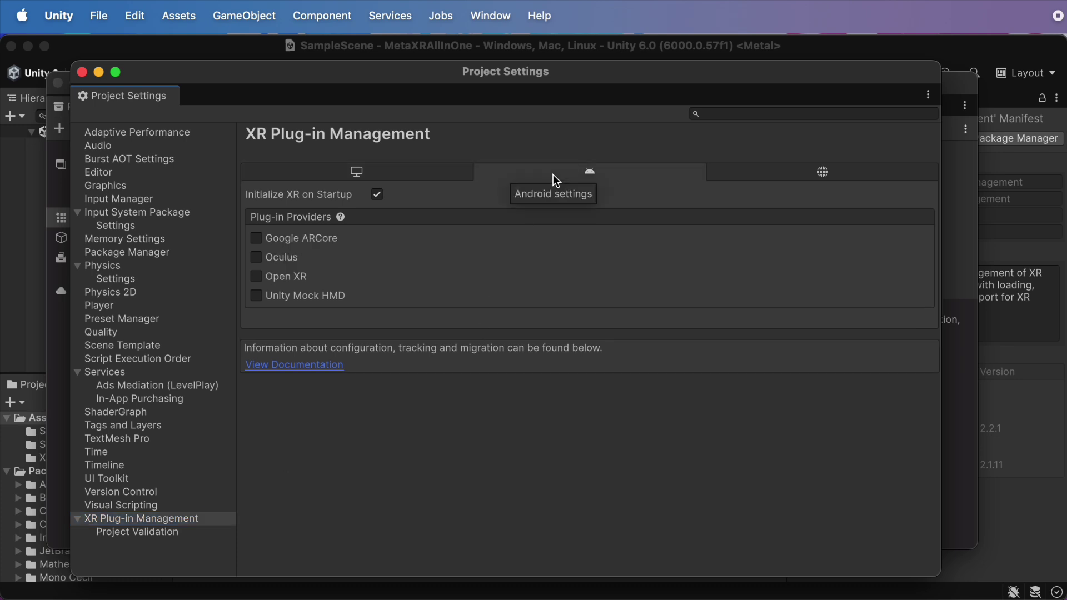
pyautogui.click(257, 277)
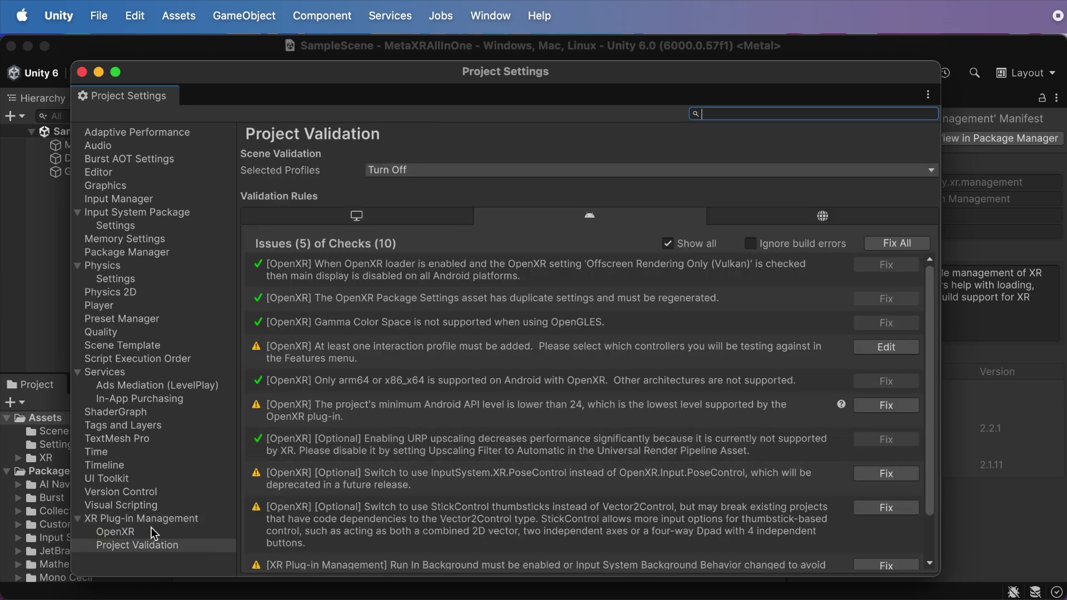
# Step: Add the Oculus Touch Controller Profile to OpenXR's enabled interaction profiles
pyautogui.click(119, 534)
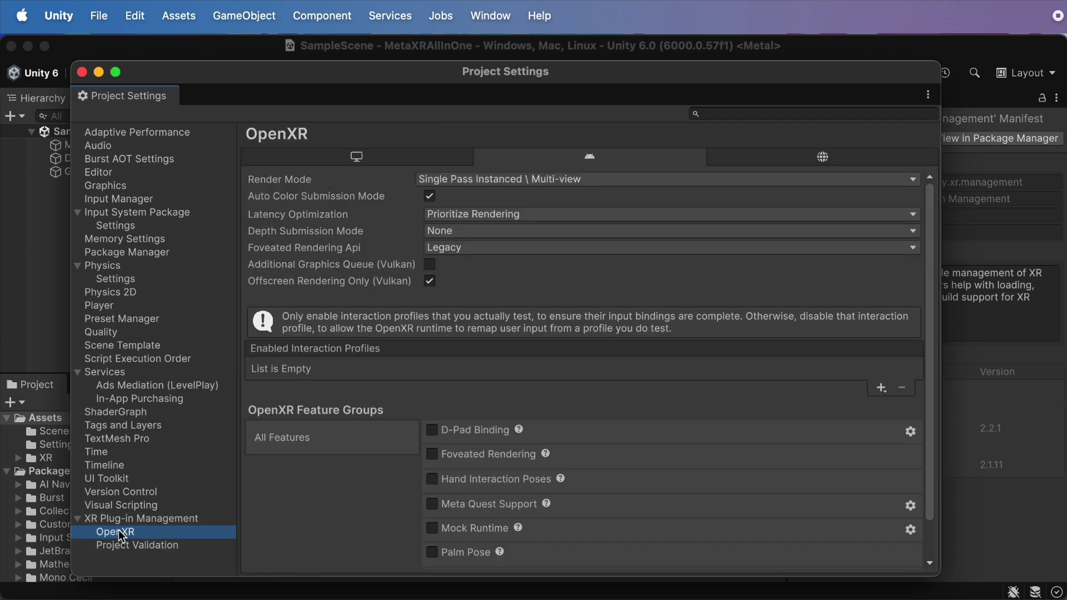
pyautogui.click(883, 387)
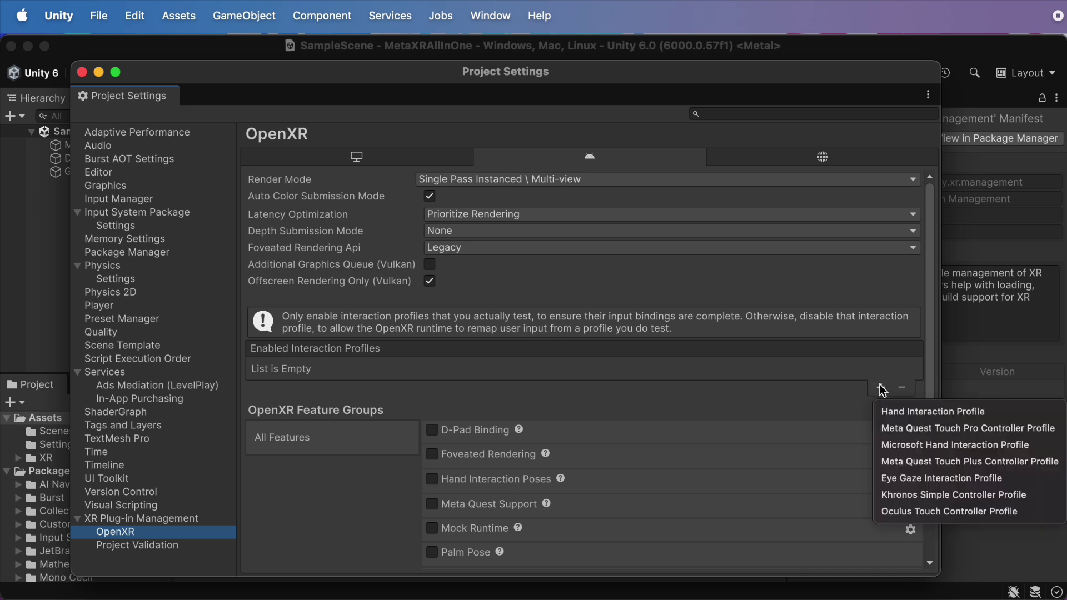
pyautogui.click(923, 514)
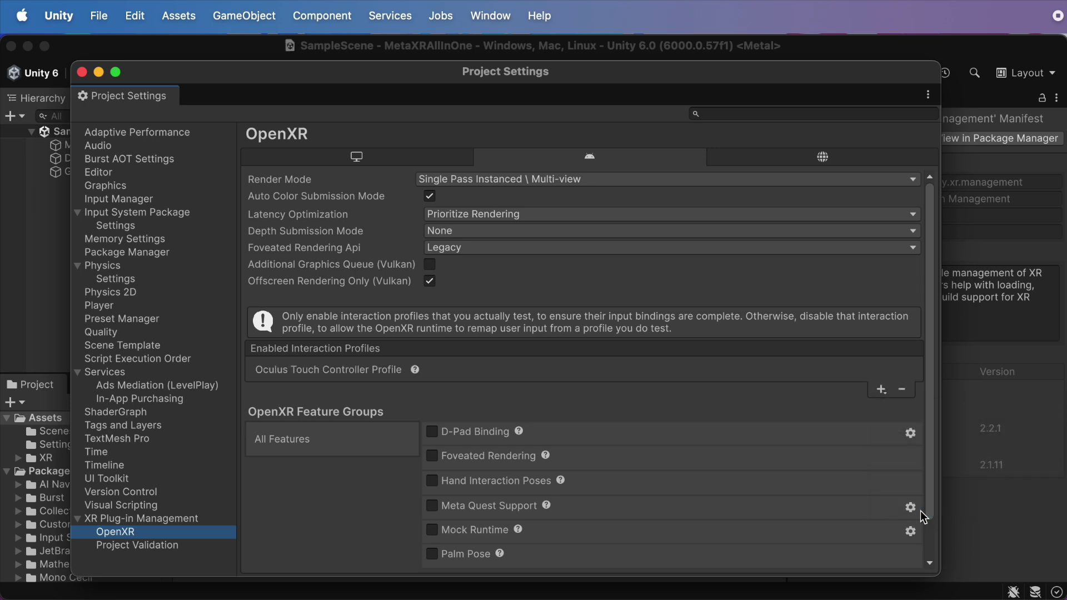
# Step: Fix all Android issues in Project Validation so 0 of 10 checks fail
pyautogui.click(184, 547)
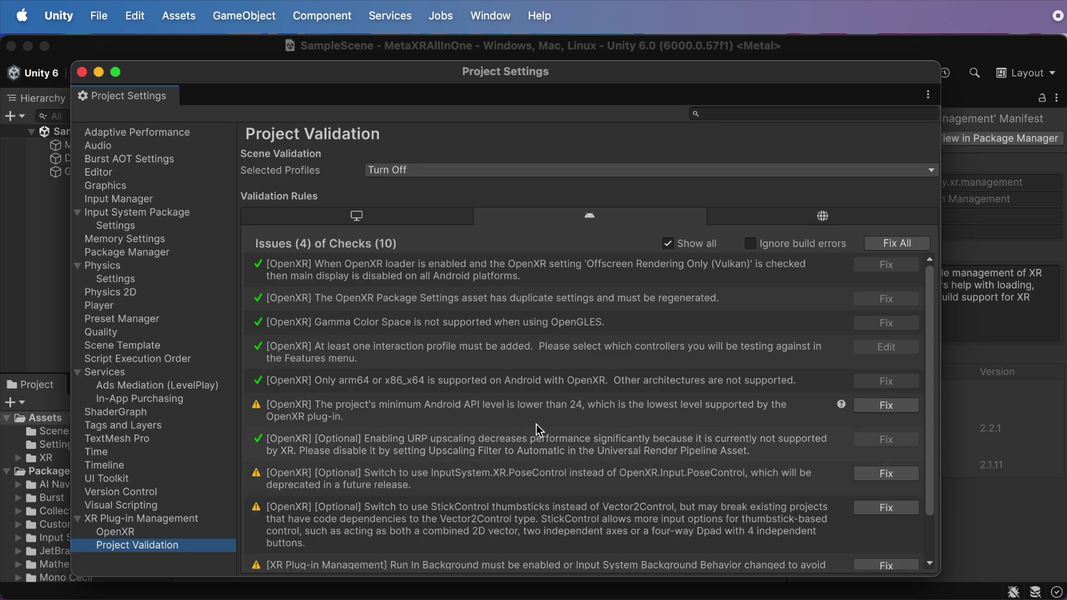
pyautogui.scroll(-2, 285, 536)
pyautogui.scroll(2, 285, 534)
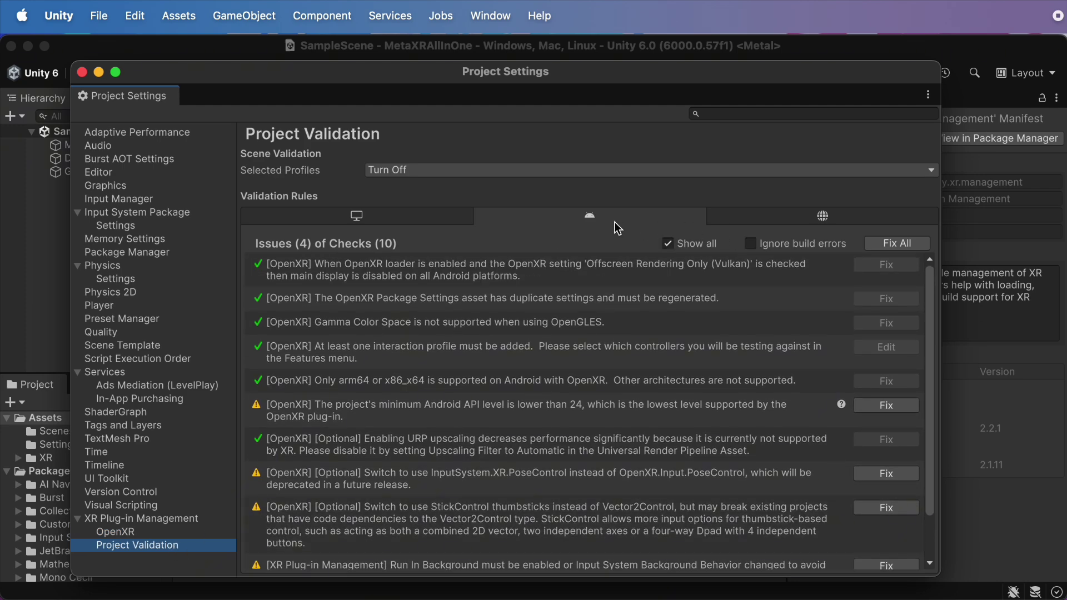
pyautogui.click(892, 244)
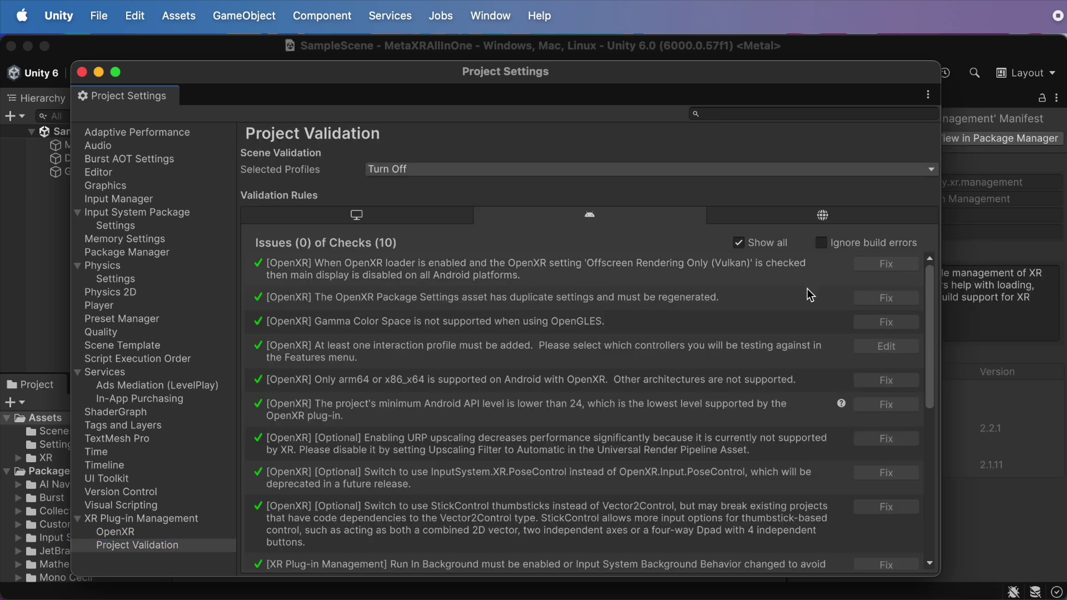
pyautogui.scroll(-6, 692, 362)
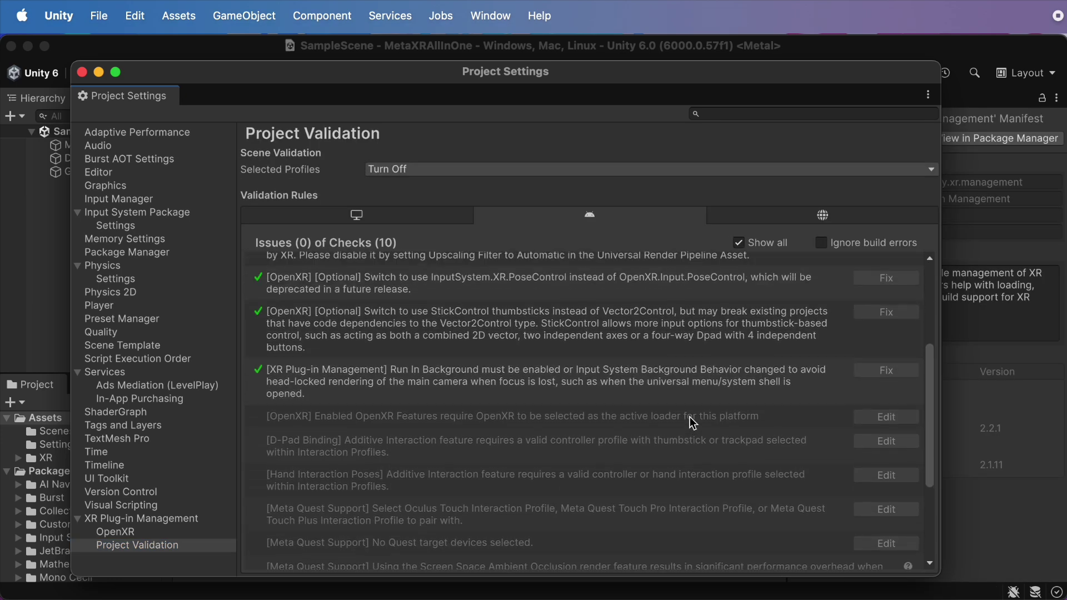
pyautogui.scroll(6, 692, 422)
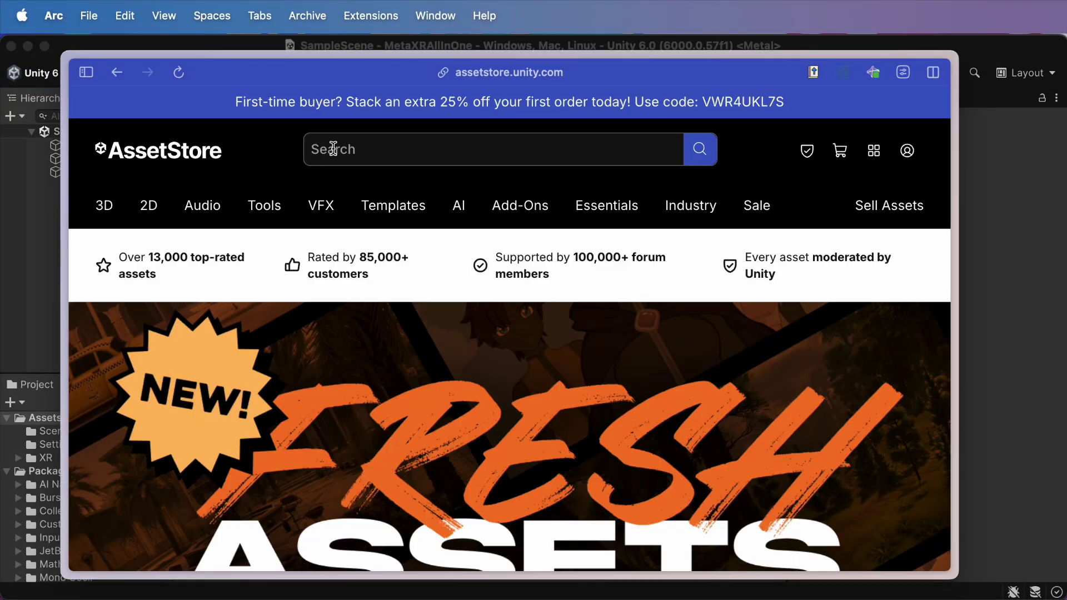
# Step: Find Meta XR All-in-One SDK in the Asset Store, add it to My Assets, accept the license
pyautogui.click(316, 149)
pyautogui.write('Meta')
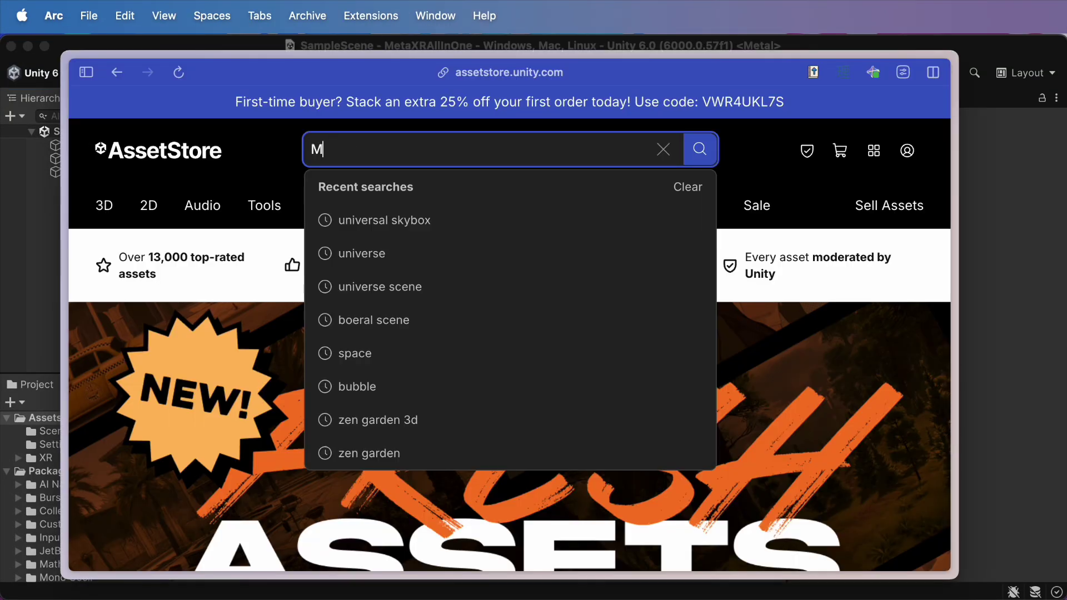
pyautogui.click(409, 222)
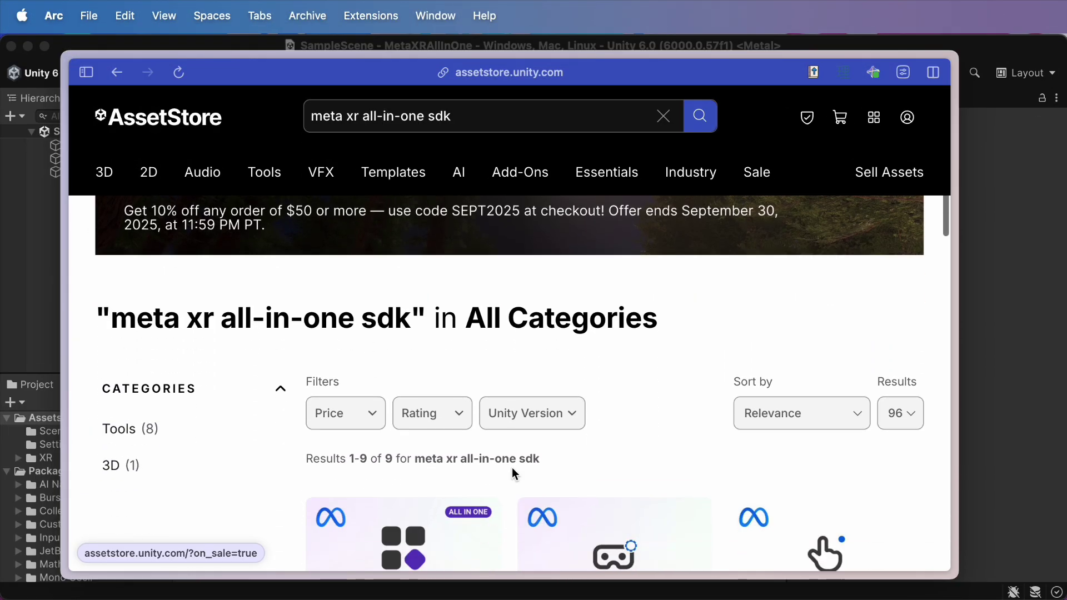
pyautogui.click(421, 372)
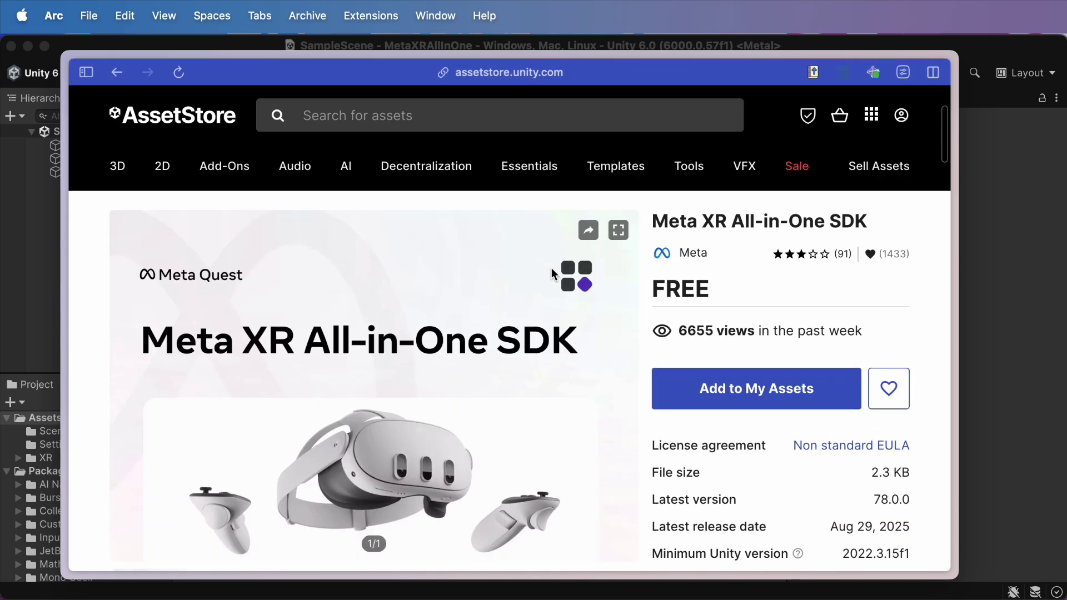
pyautogui.click(754, 395)
pyautogui.click(621, 428)
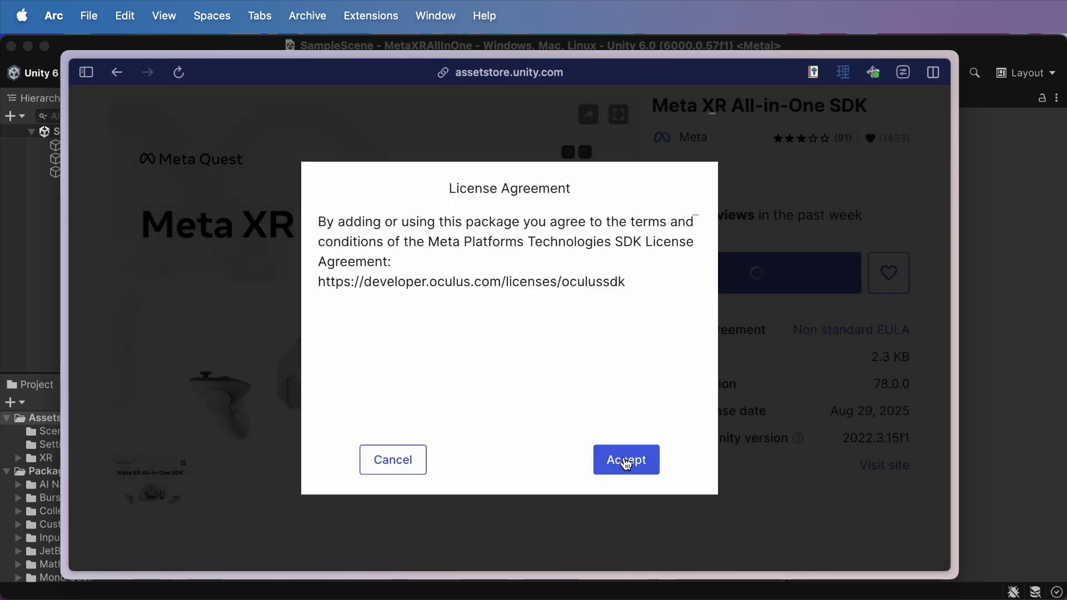
pyautogui.click(627, 460)
# Step: Select Meta XR All-in-One SDK under My Assets in the Package Manager
pyautogui.click(483, 15)
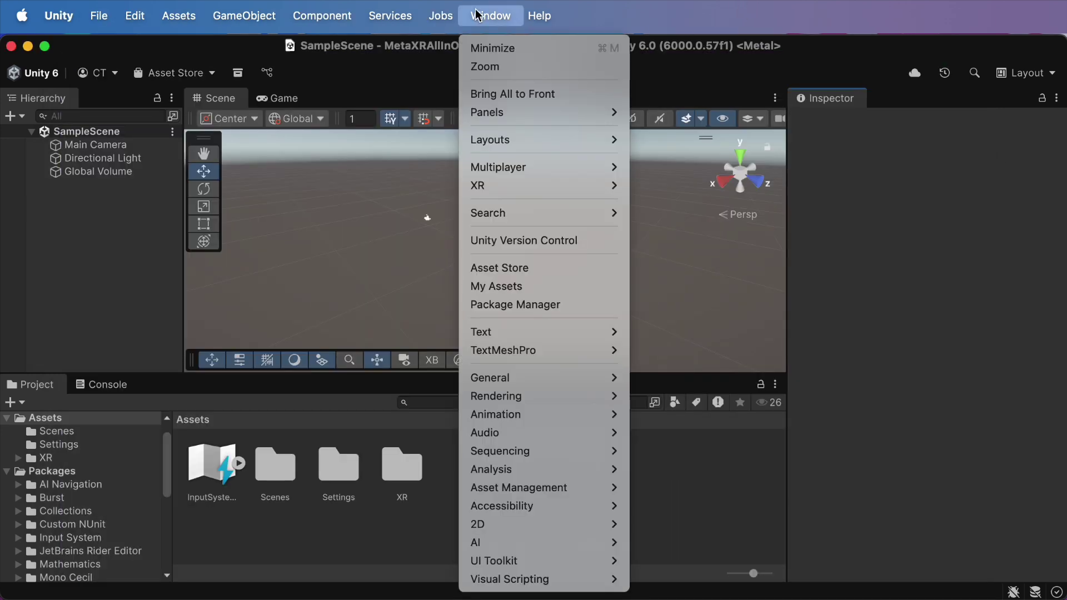
pyautogui.click(535, 304)
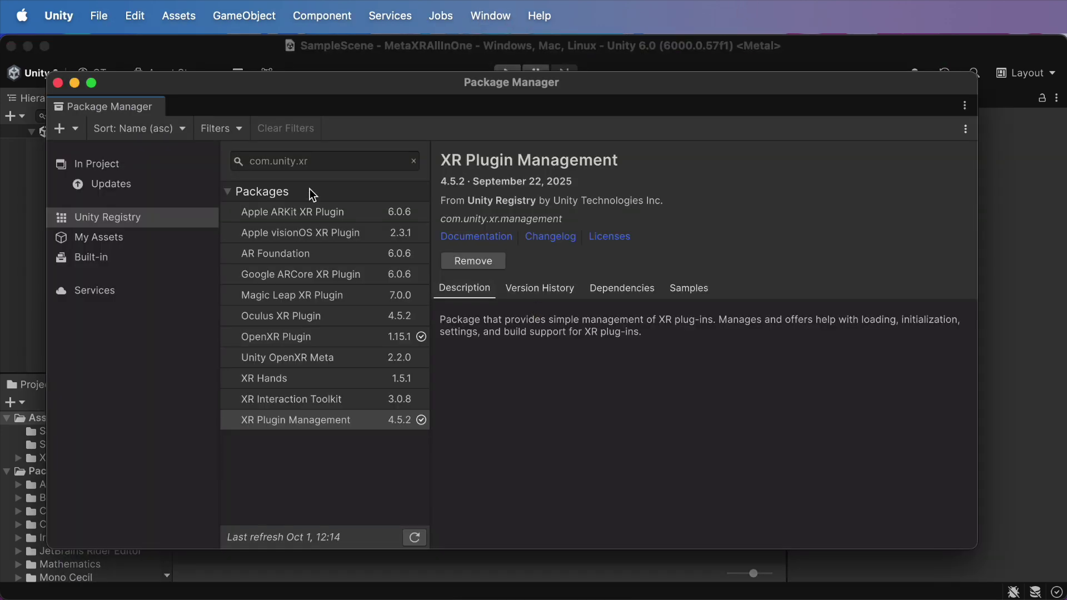
pyautogui.click(107, 240)
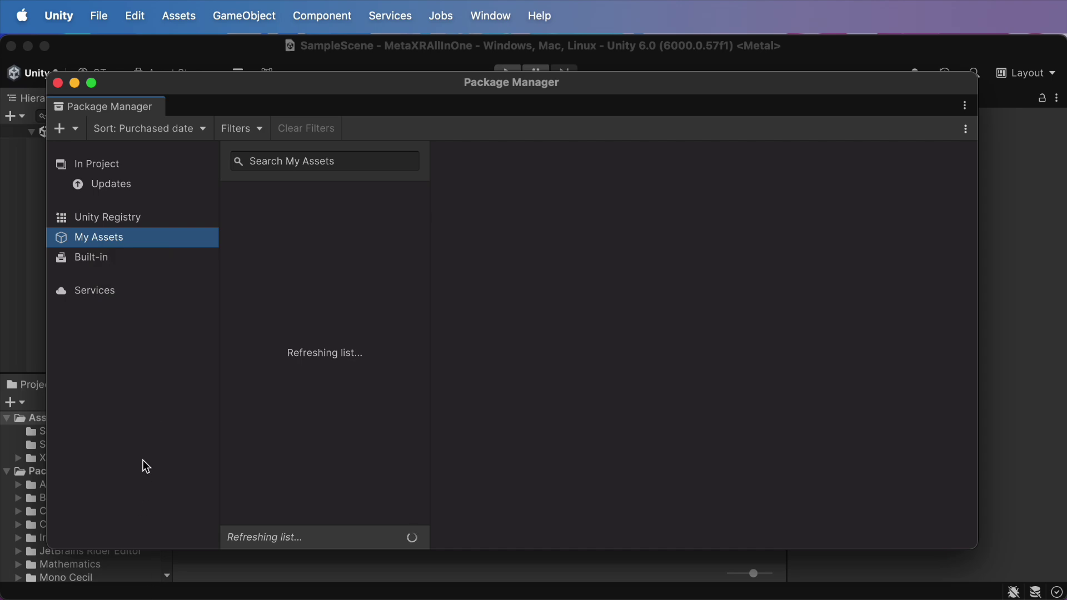
pyautogui.click(316, 362)
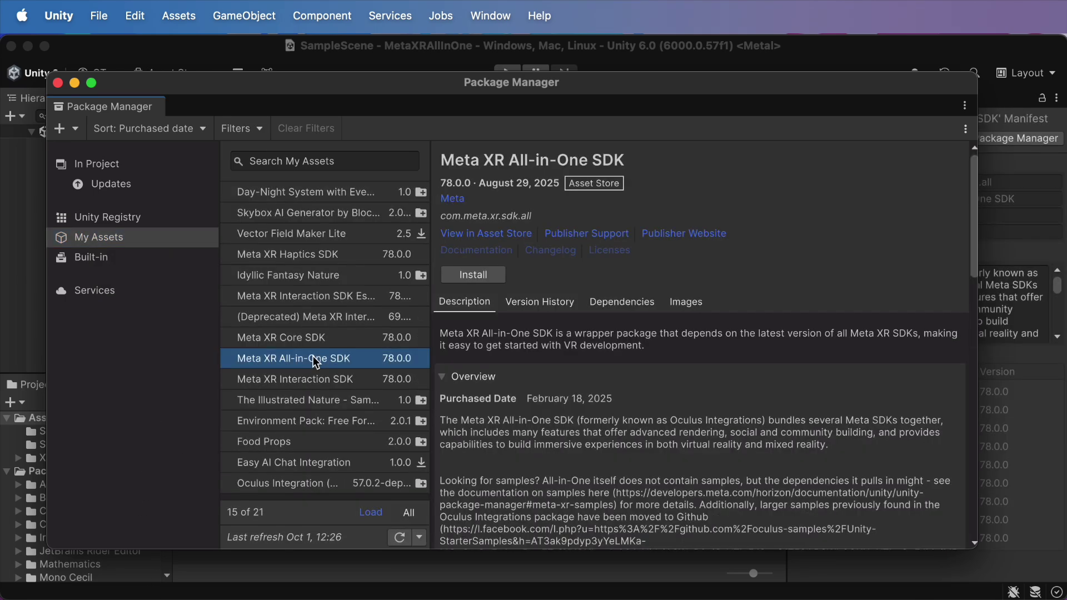
# Step: Install version 78.0.0, enable the Meta XR feature set, and restart the editor
pyautogui.click(558, 300)
pyautogui.click(943, 339)
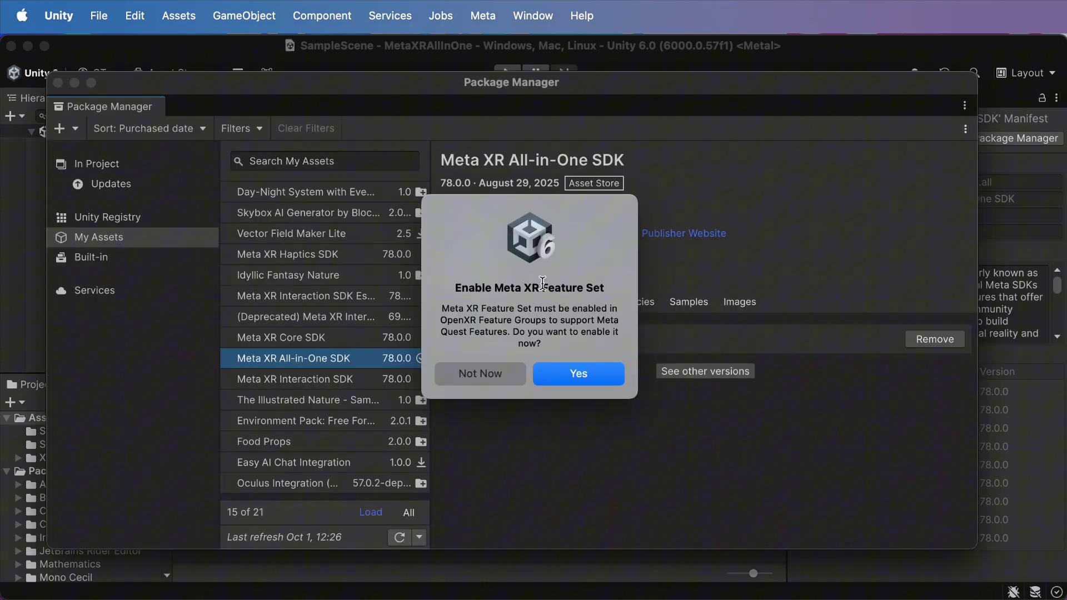
pyautogui.click(581, 376)
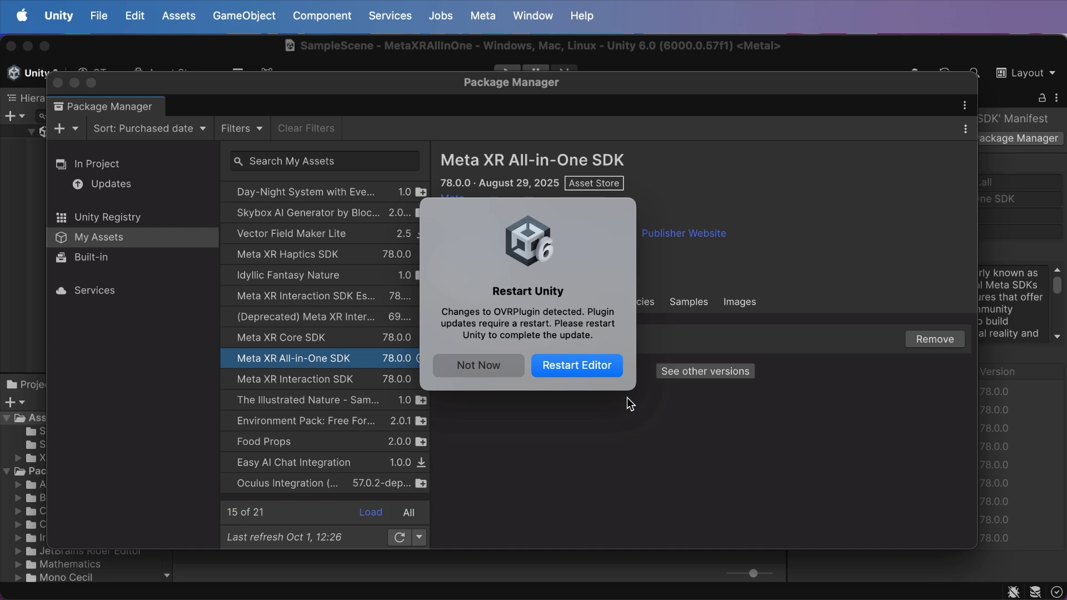
pyautogui.click(577, 366)
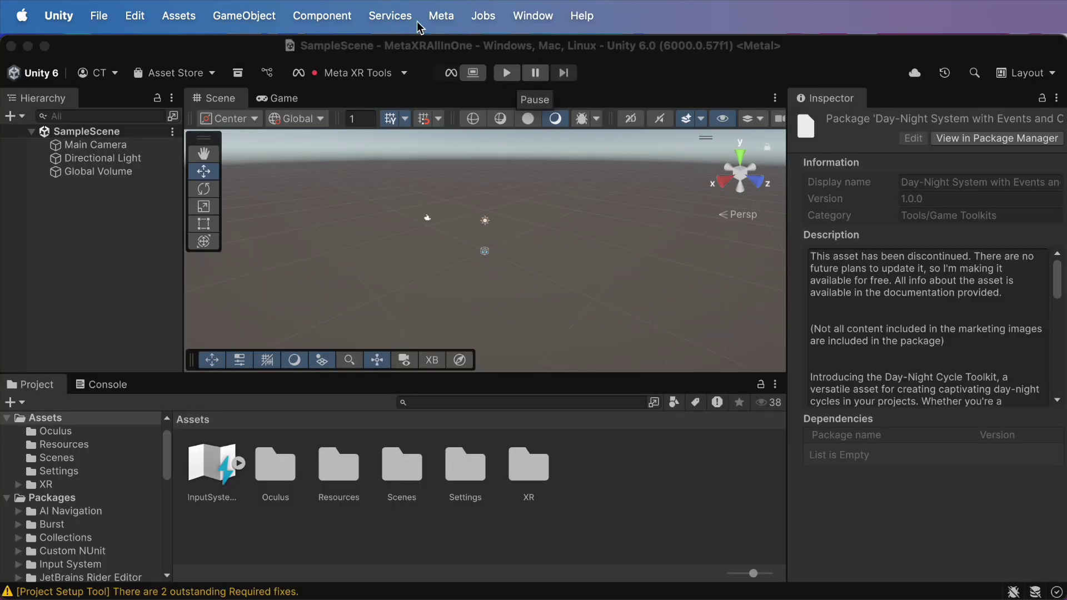
# Step: In Project Settings > Meta XR, Fix All required issues and Apply All recommended items
pyautogui.click(130, 14)
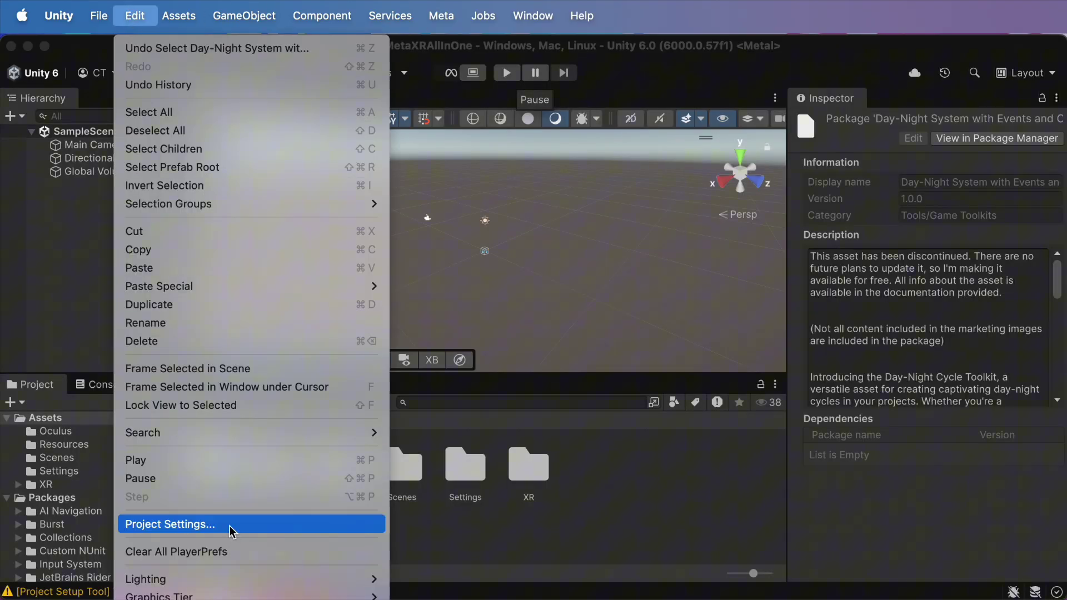
pyautogui.click(195, 523)
pyautogui.click(129, 254)
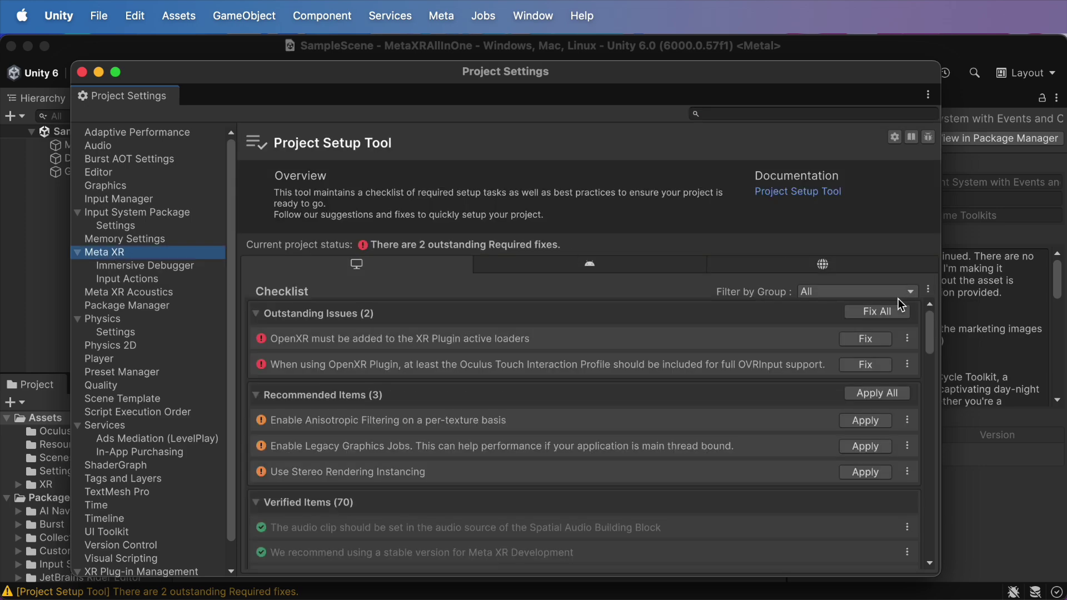
pyautogui.click(881, 313)
pyautogui.click(871, 313)
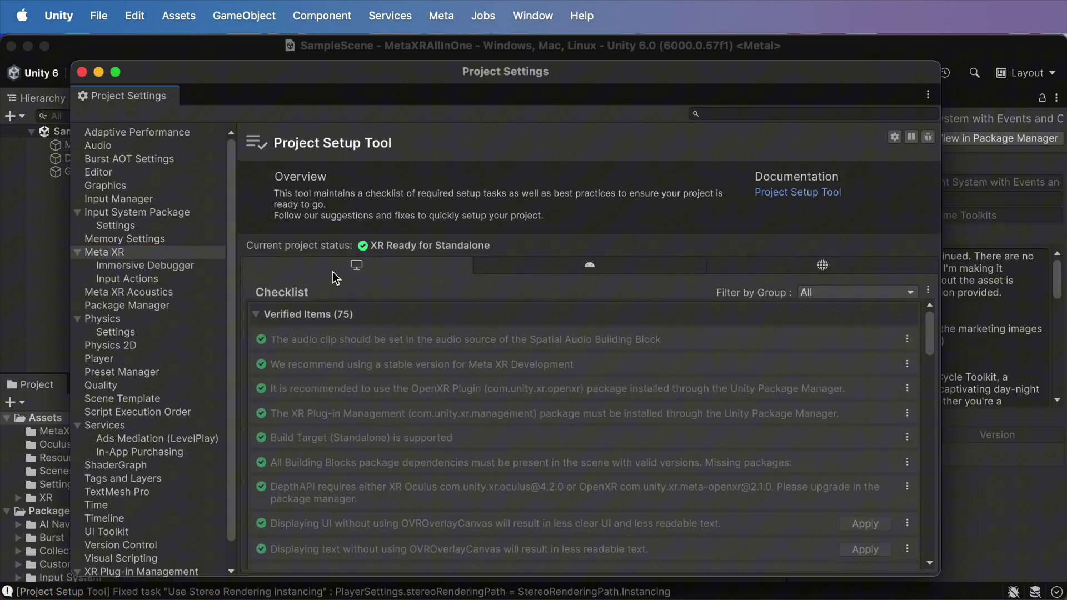
pyautogui.scroll(-2, 145, 428)
# Step: Review the Android checks in Project Validation, then close Project Settings
pyautogui.click(142, 571)
pyautogui.scroll(-10, 556, 462)
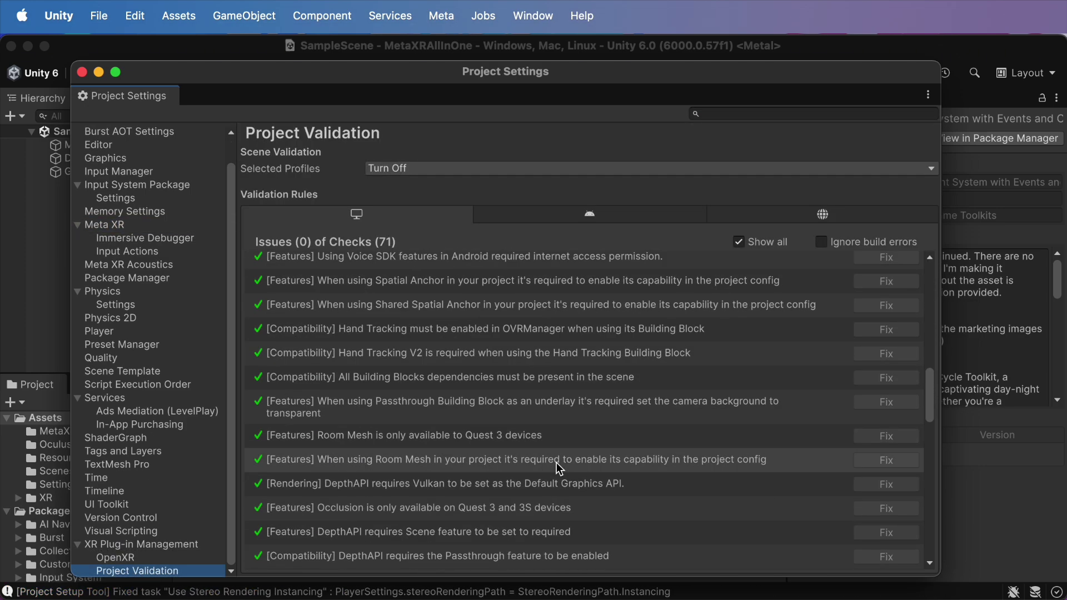
pyautogui.scroll(-15, 555, 463)
pyautogui.click(553, 214)
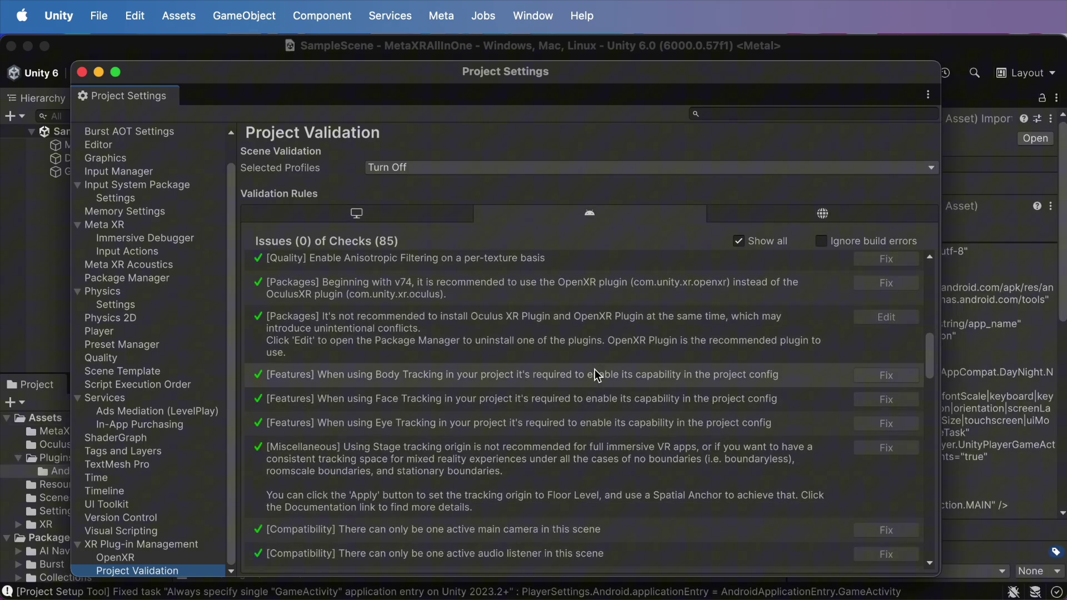
pyautogui.scroll(-15, 591, 373)
pyautogui.scroll(5, 593, 383)
pyautogui.scroll(10, 593, 382)
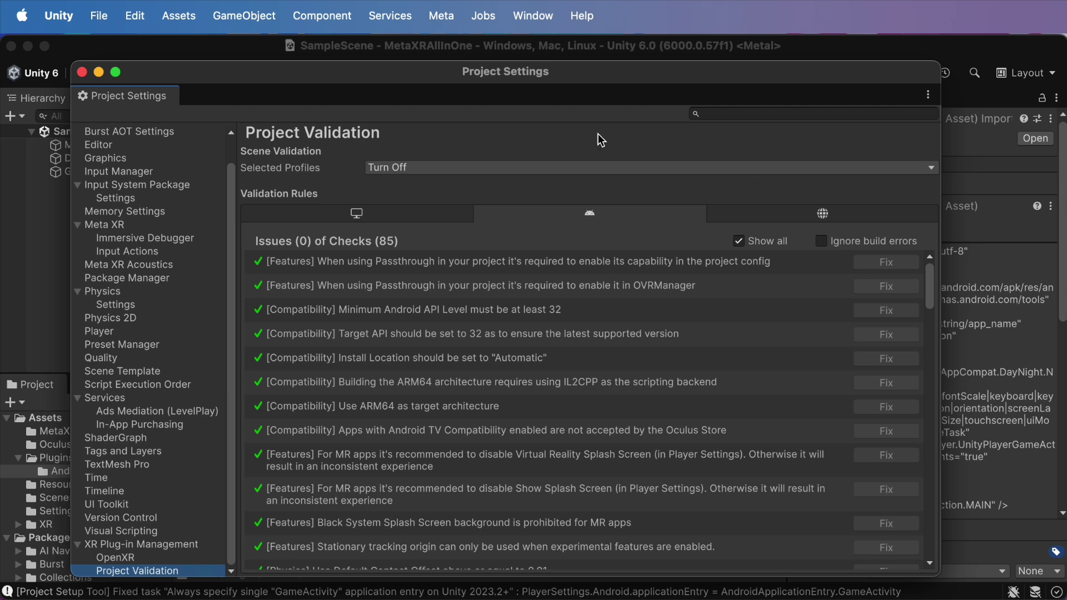
pyautogui.click(82, 73)
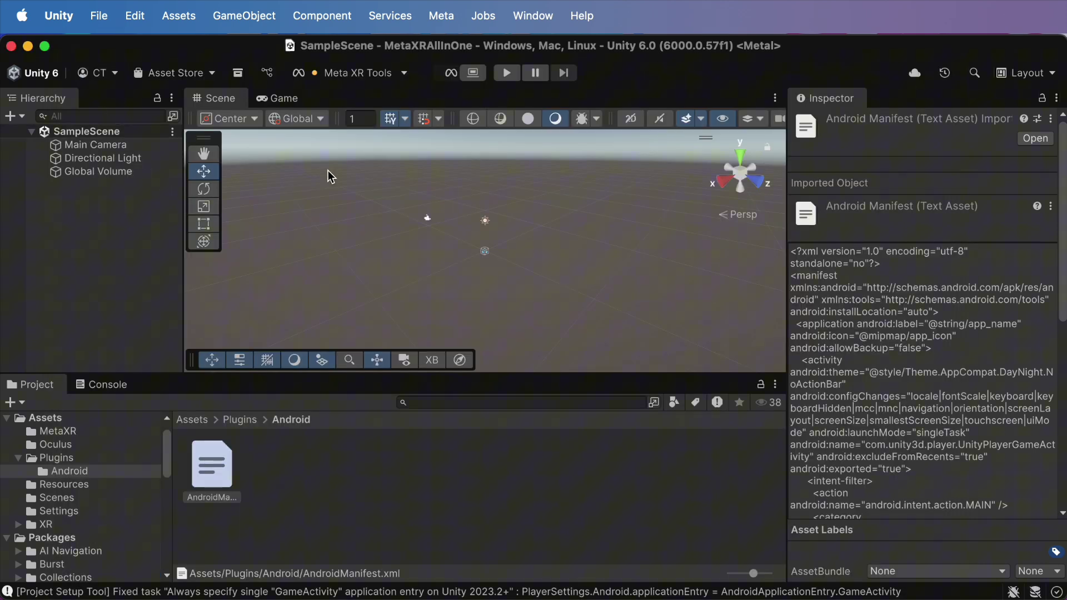
# Step: Open the Meta XR Building Blocks window and look through the available blocks
pyautogui.click(252, 191)
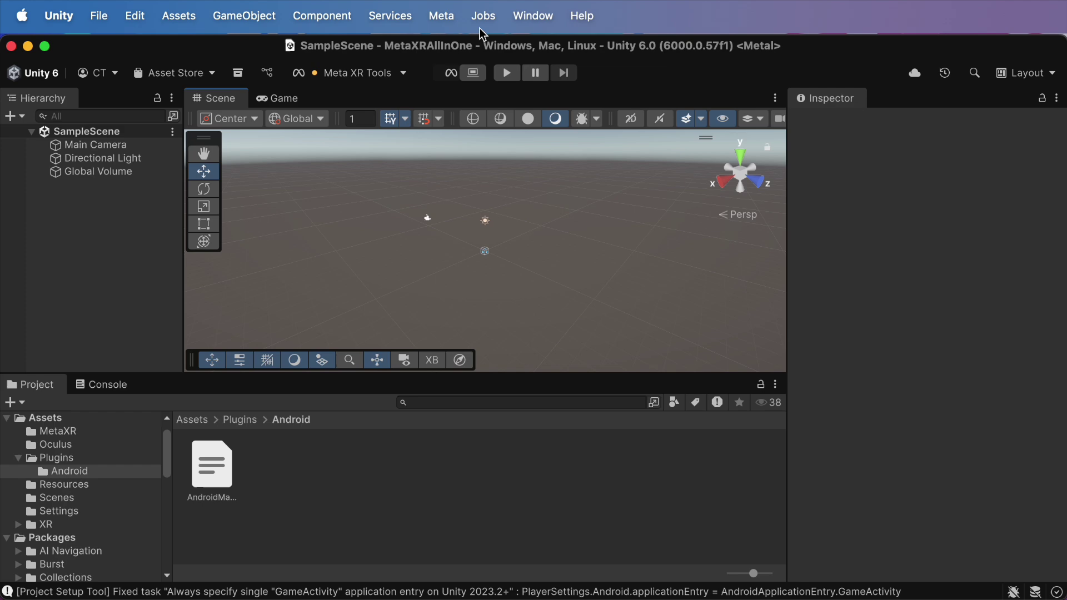
pyautogui.click(445, 17)
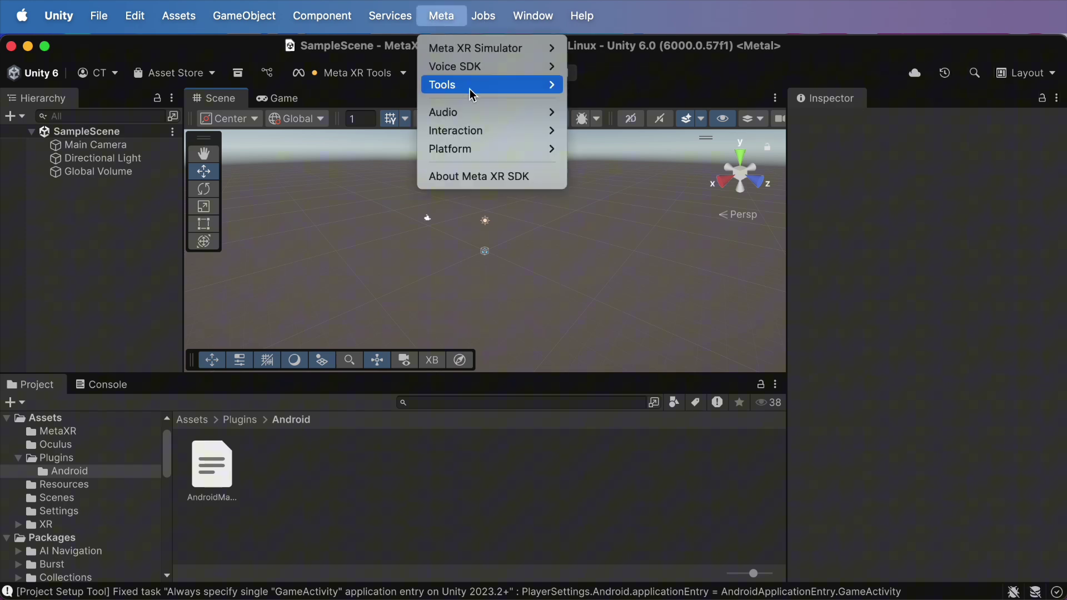
pyautogui.moveTo(469, 87)
pyautogui.click(620, 104)
pyautogui.scroll(-5, 381, 368)
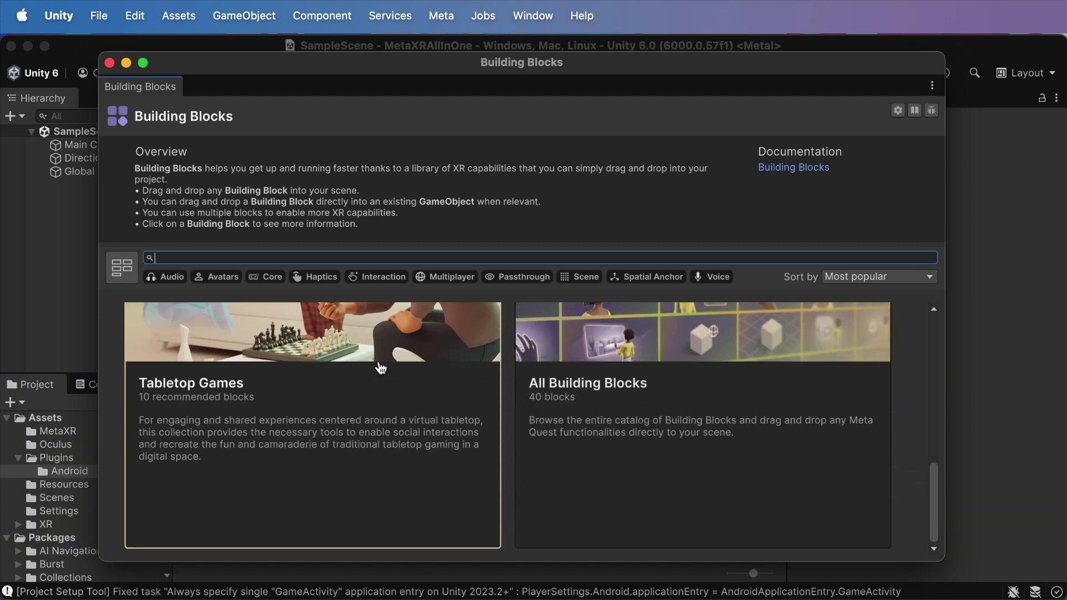
pyautogui.scroll(5, 381, 368)
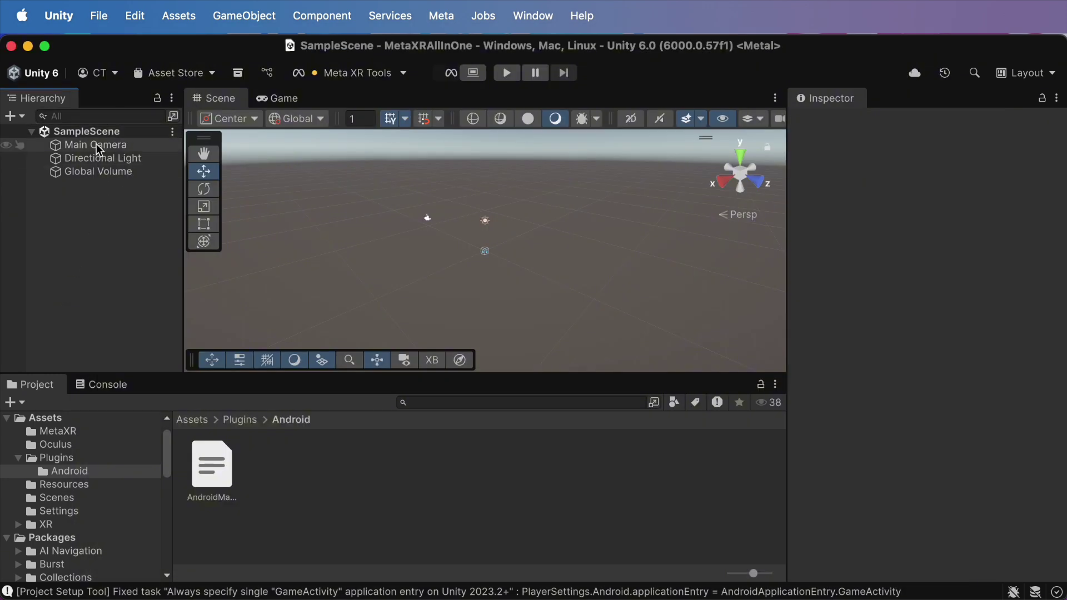
# Step: Dock the Game view beside the Scene view and delete Main Camera from the Hierarchy
pyautogui.click(98, 147)
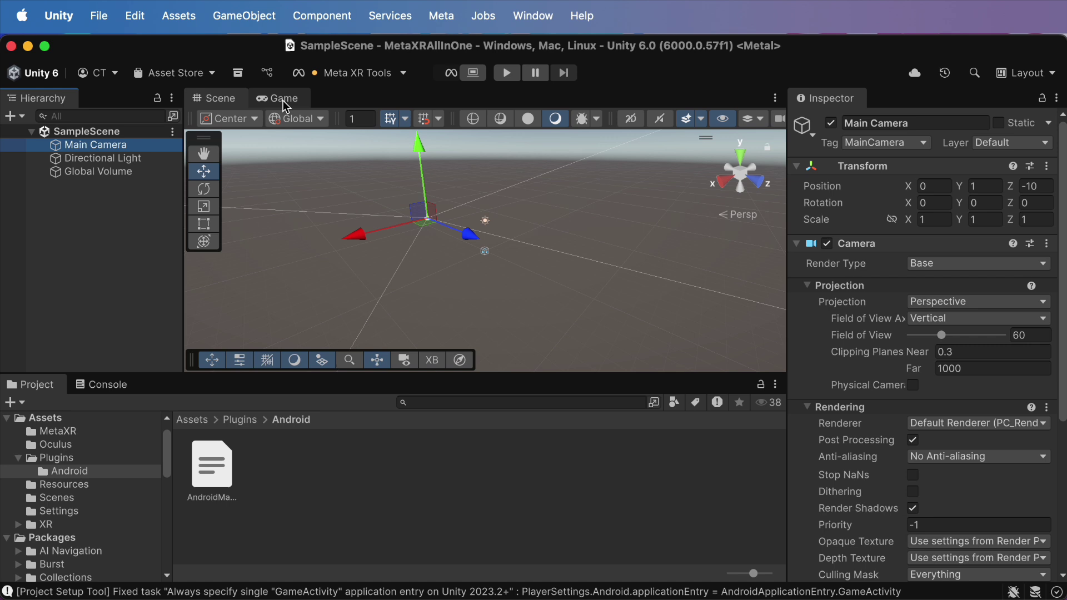
pyautogui.moveTo(282, 99); pyautogui.dragTo(172, 389)
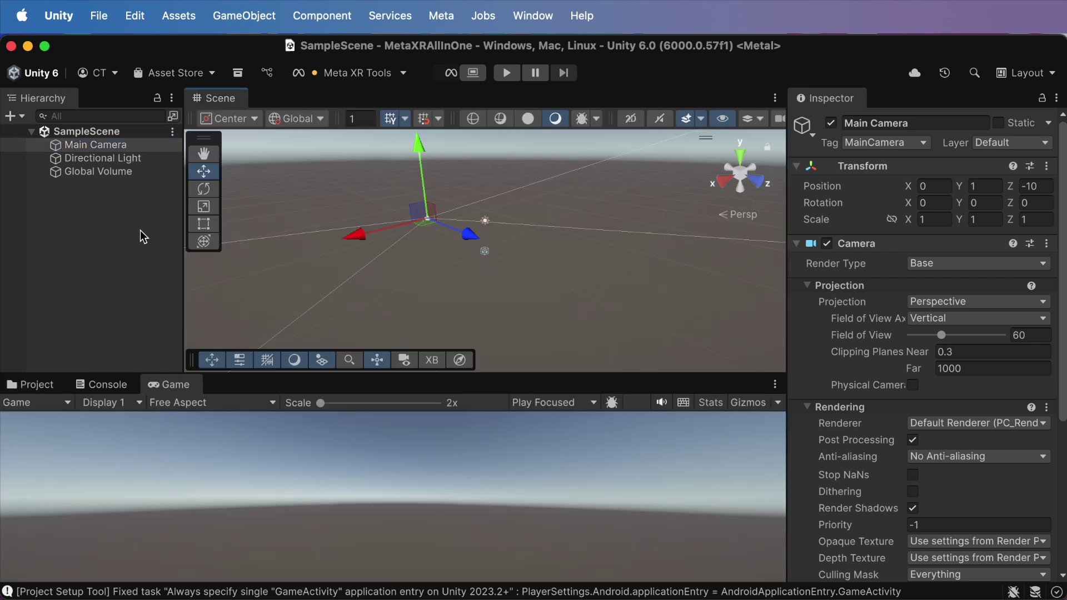
pyautogui.rightClick(104, 145)
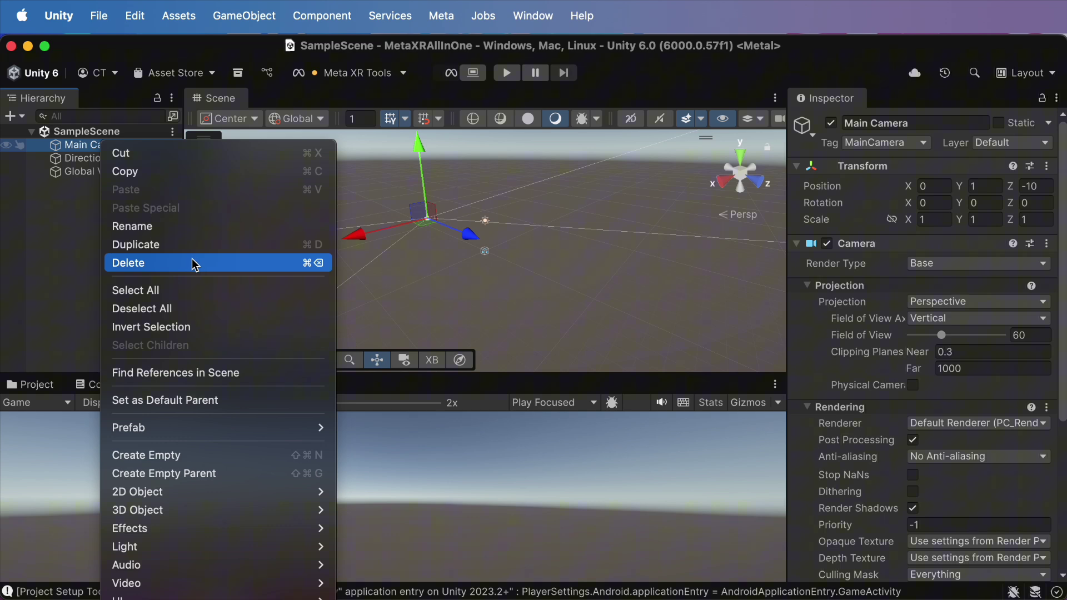
pyautogui.click(191, 263)
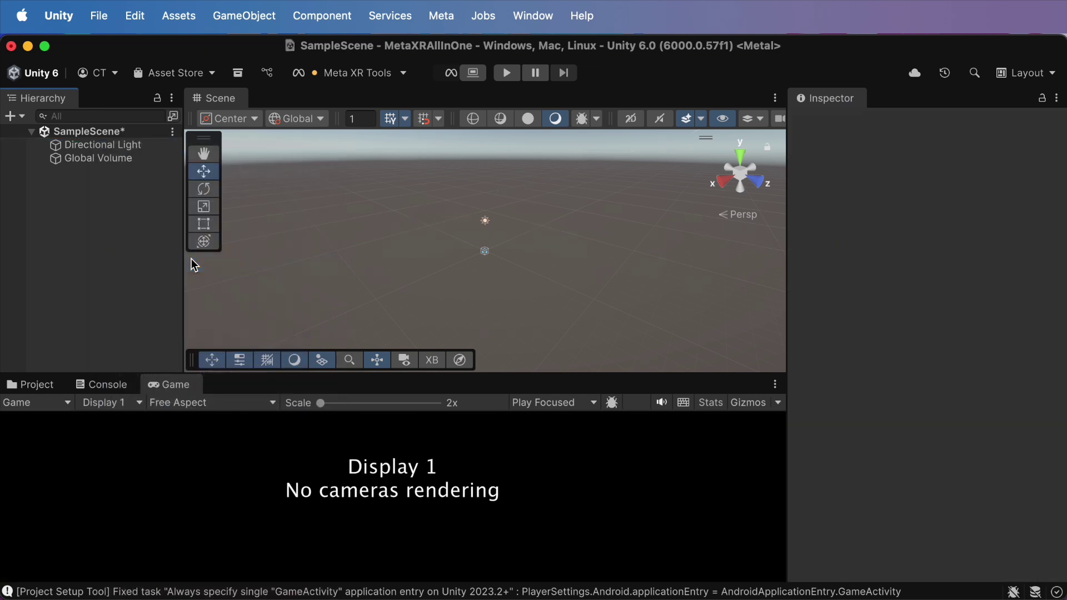
# Step: From Meta's Building Blocks, filter to Core and drag the Camera Rig block into SampleScene
pyautogui.click(444, 23)
pyautogui.moveTo(474, 86)
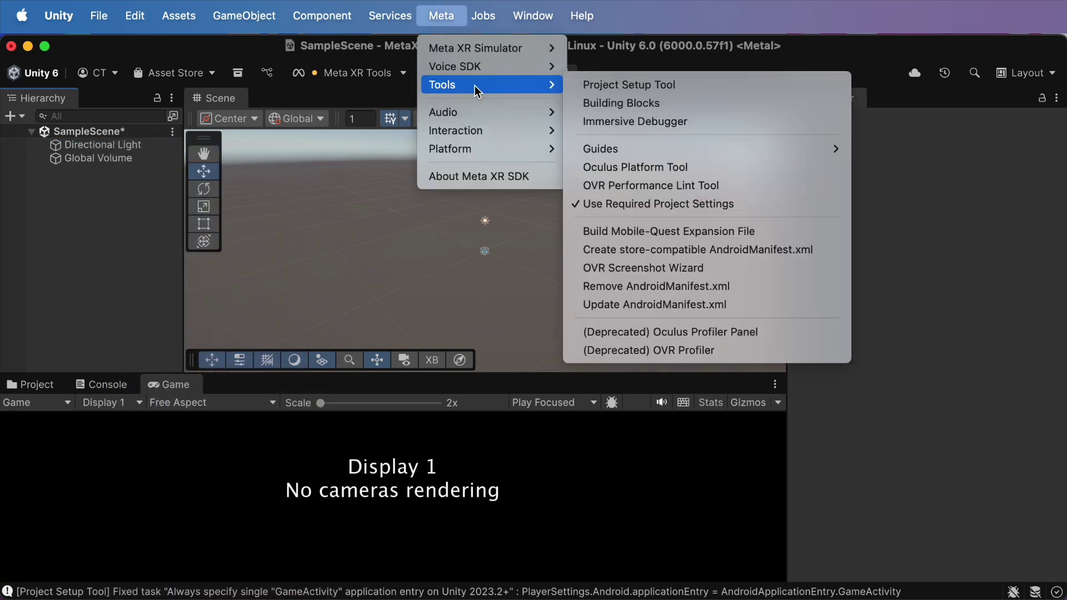
pyautogui.click(678, 105)
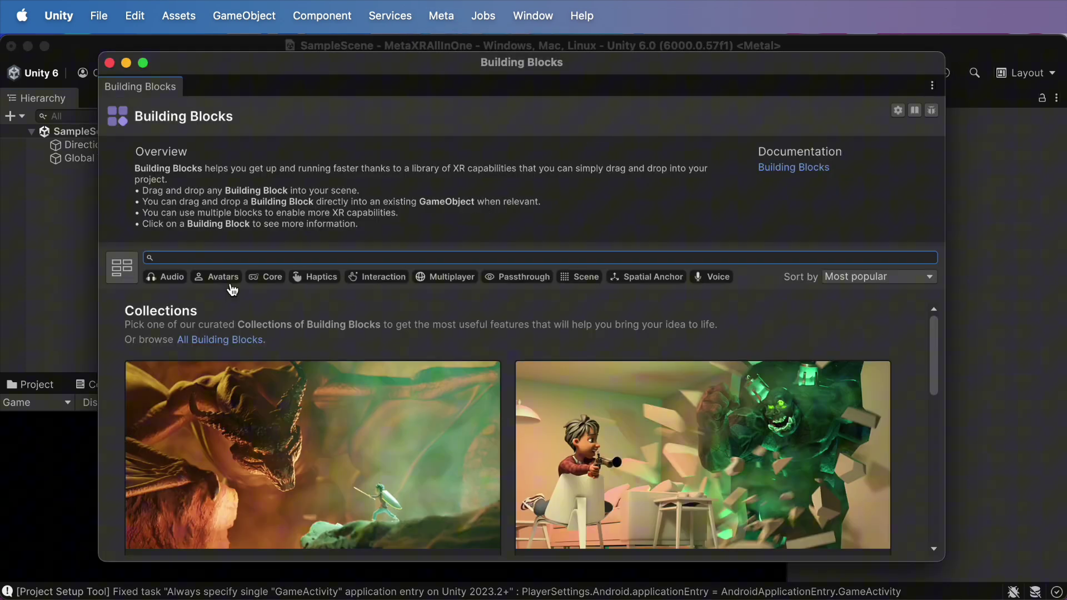
pyautogui.click(273, 278)
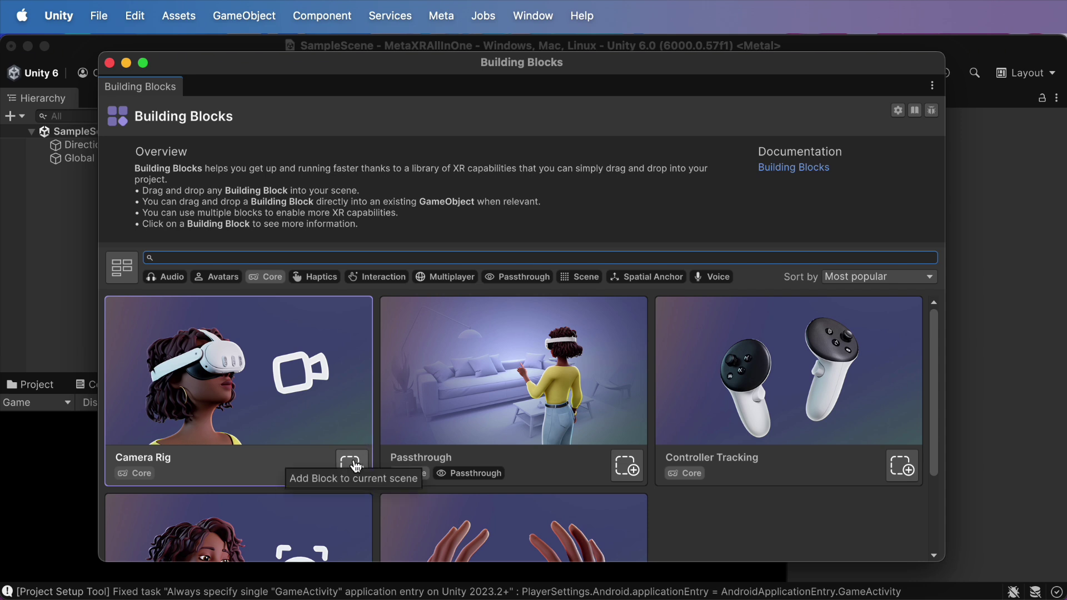
pyautogui.moveTo(350, 465); pyautogui.dragTo(55, 204)
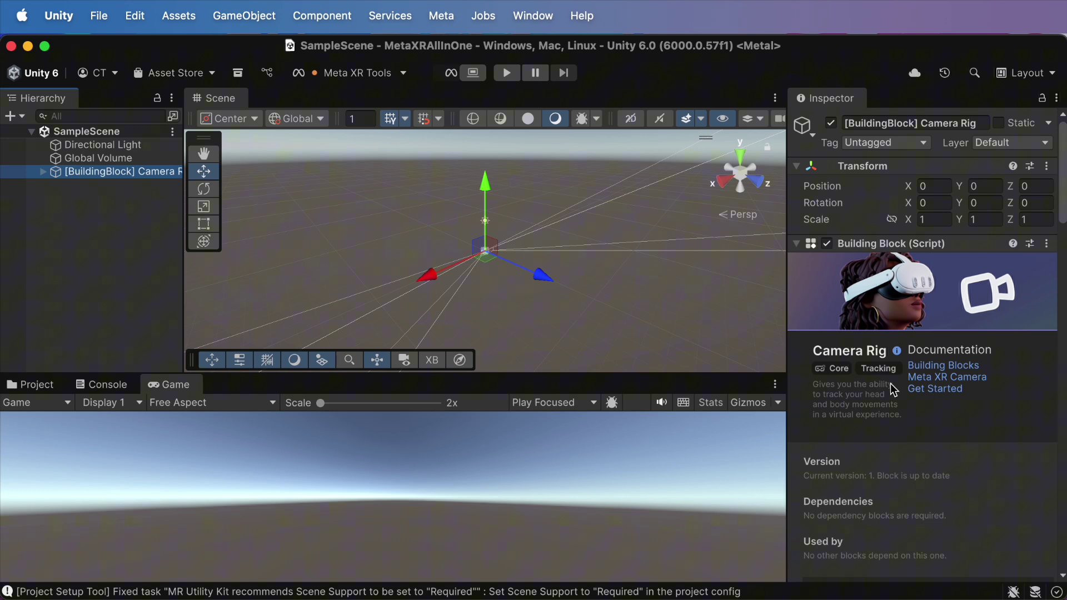
# Step: Scroll through the Camera Rig's components in the Inspector
pyautogui.scroll(-5, 891, 387)
pyautogui.scroll(-4, 893, 389)
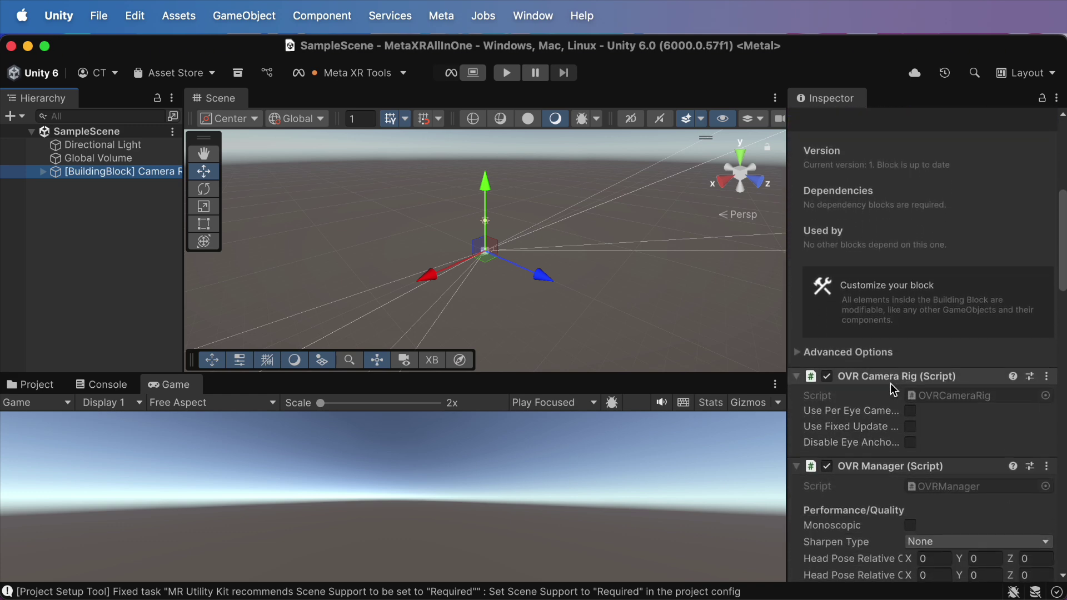
pyautogui.scroll(-2, 884, 412)
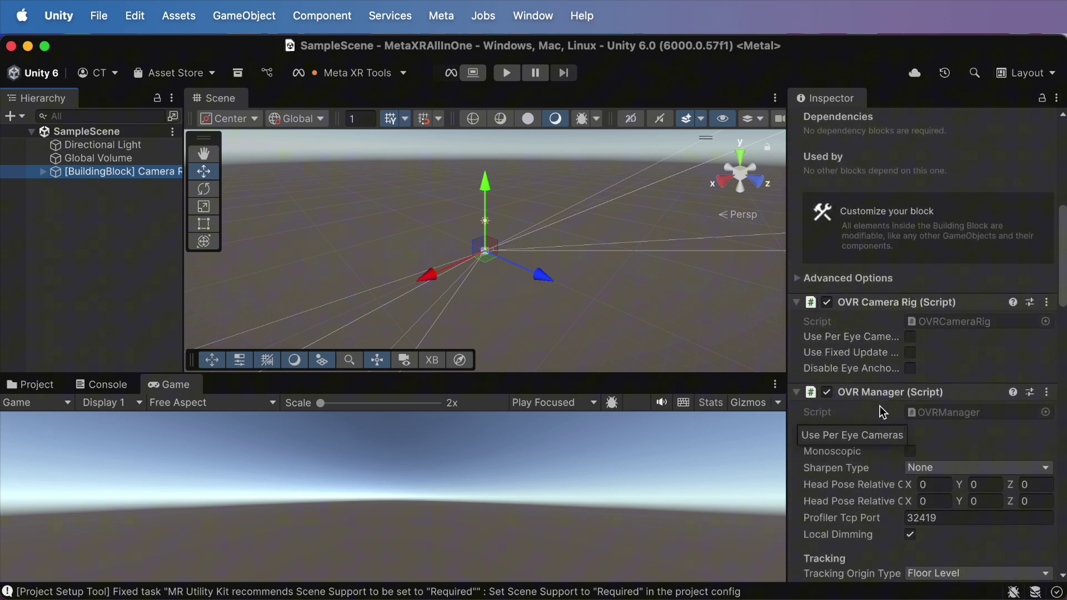
pyautogui.scroll(-5, 884, 413)
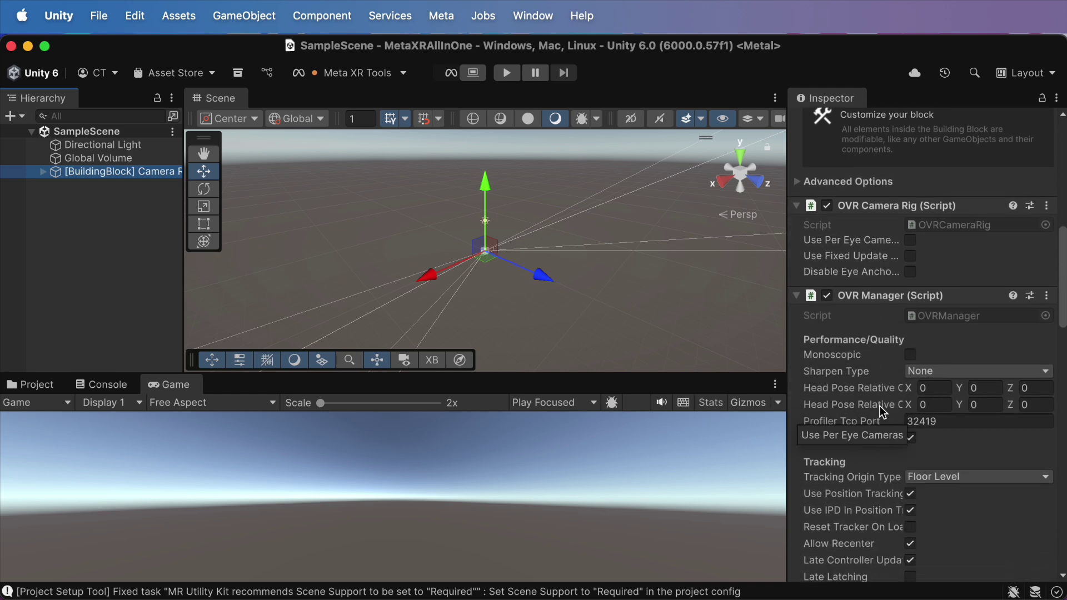
pyautogui.scroll(-4, 884, 412)
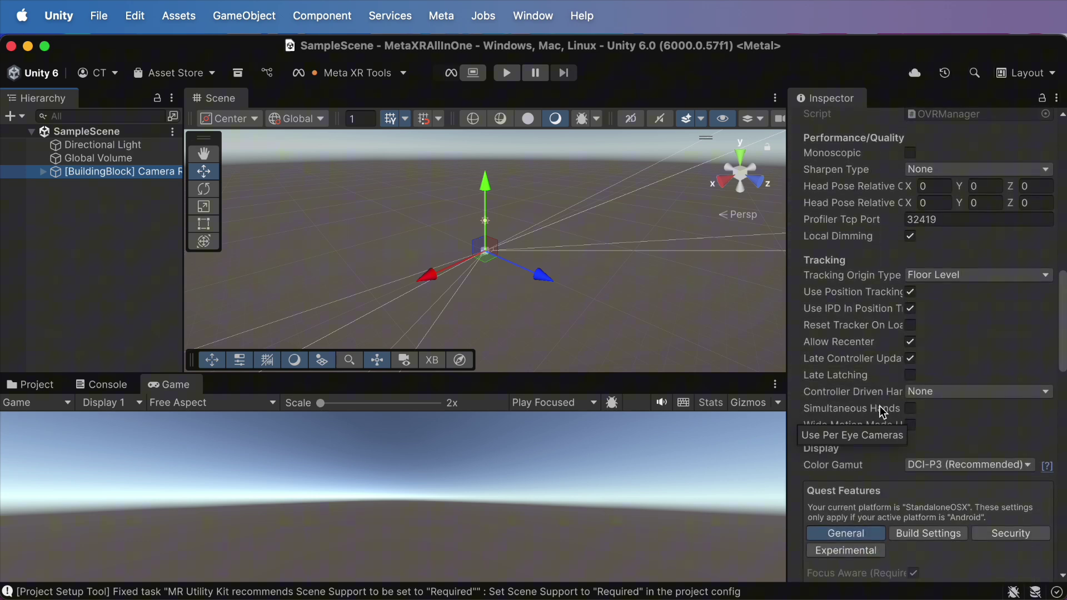
pyautogui.scroll(-13, 884, 412)
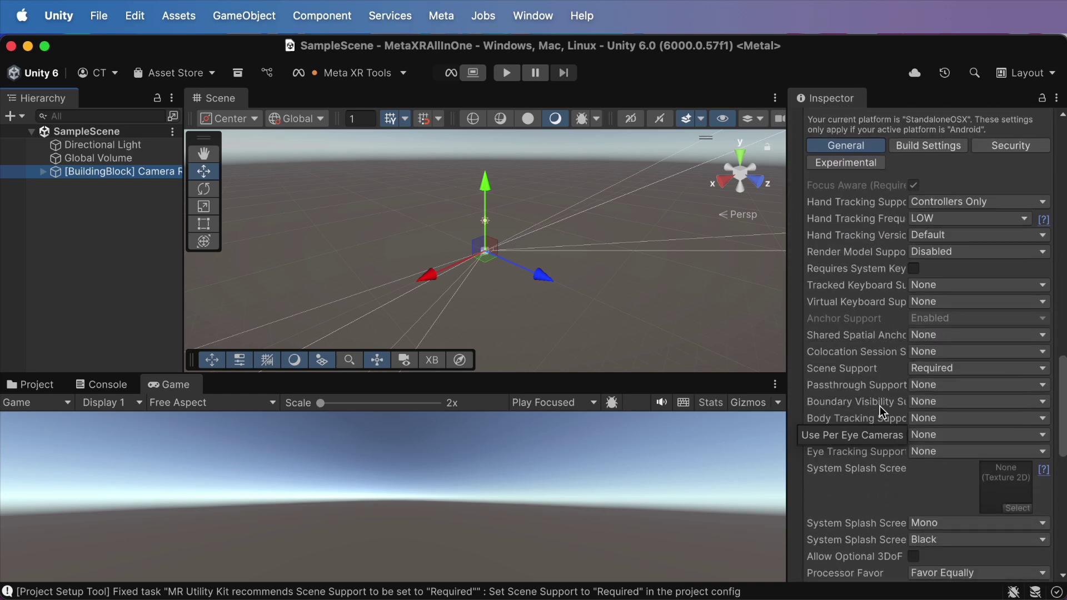
pyautogui.scroll(-13, 884, 413)
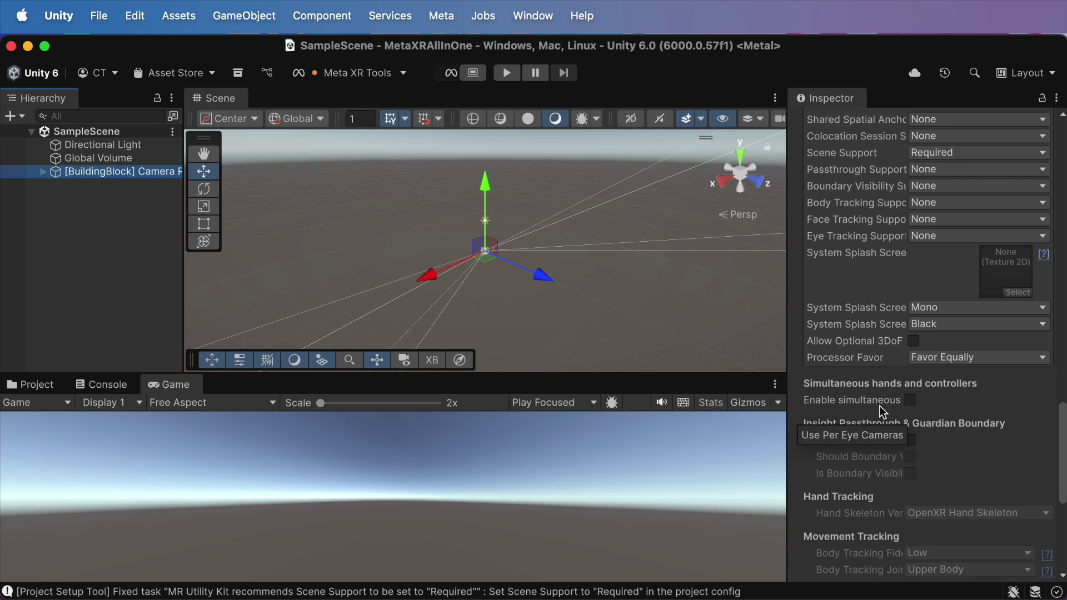
# Step: Expand Camera Rig, TrackingSpace, Left/RightHandAnchor and their ControllerInHand children in the Hierarchy
pyautogui.click(43, 172)
pyautogui.click(55, 185)
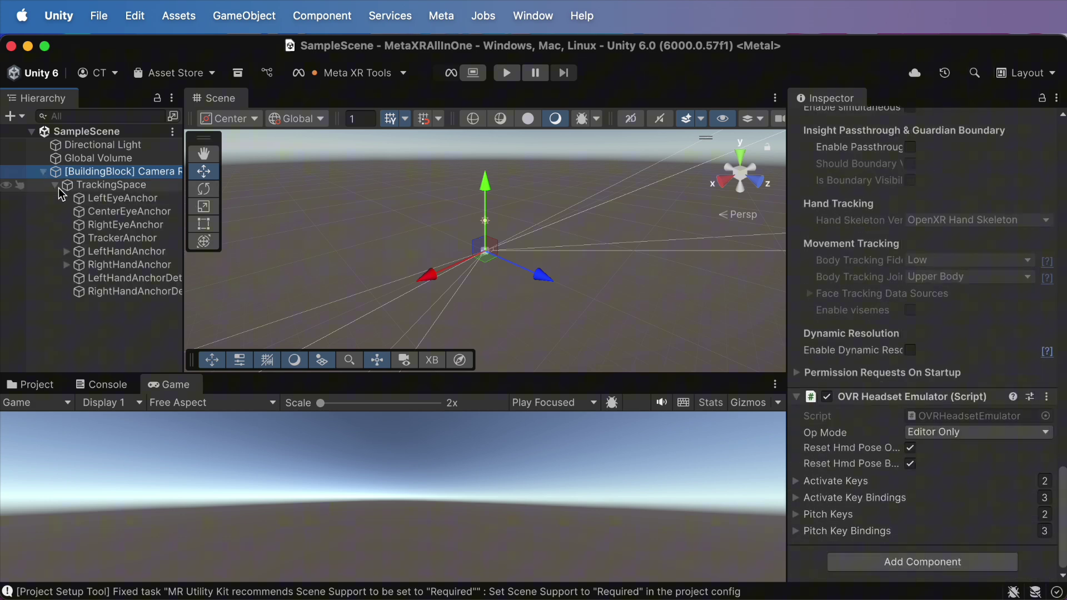
pyautogui.click(66, 252)
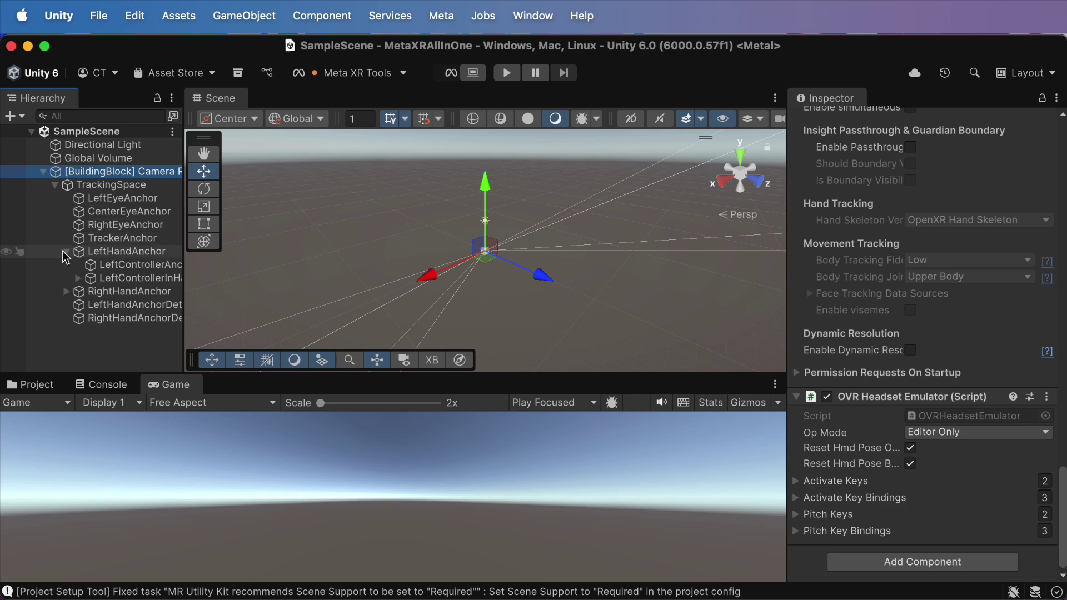
pyautogui.click(77, 279)
pyautogui.click(68, 306)
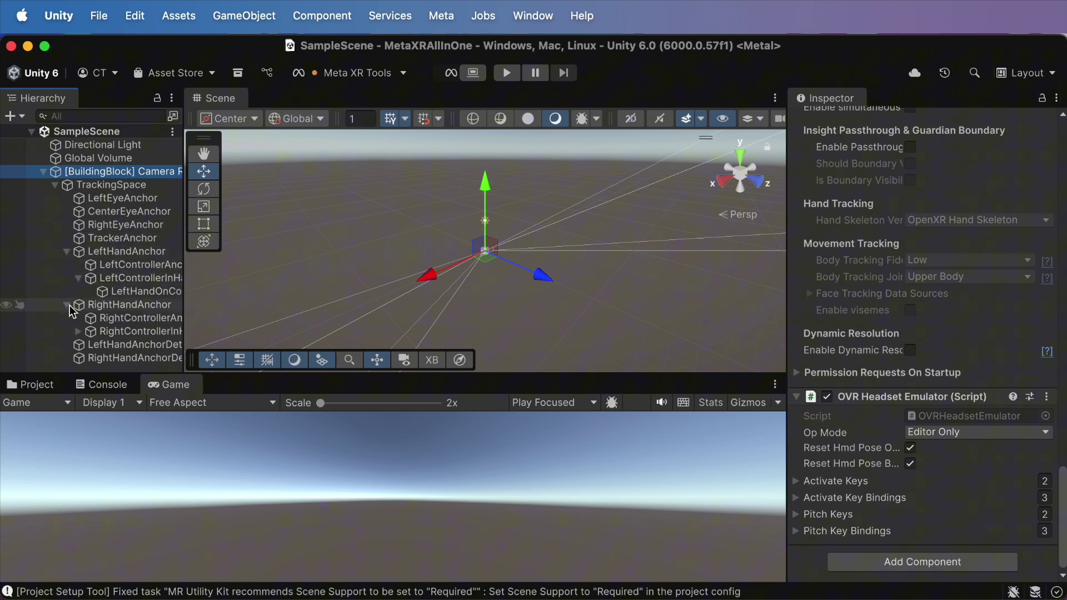
pyautogui.click(77, 332)
pyautogui.scroll(1, 80, 336)
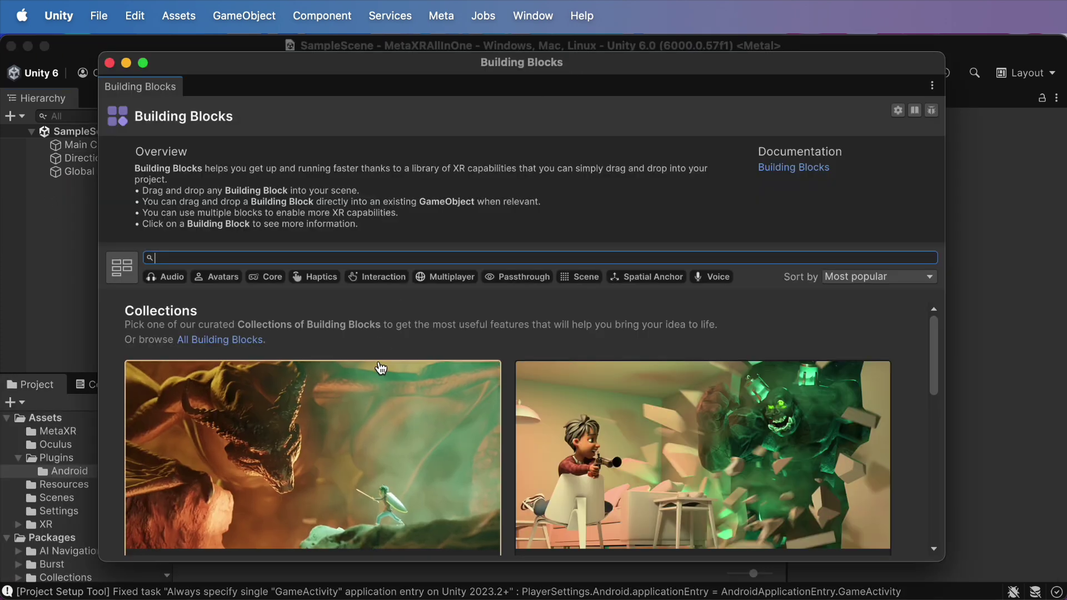
# Step: Scroll down the Building Blocks Collections list and back up to the top
pyautogui.scroll(-5, 376, 362)
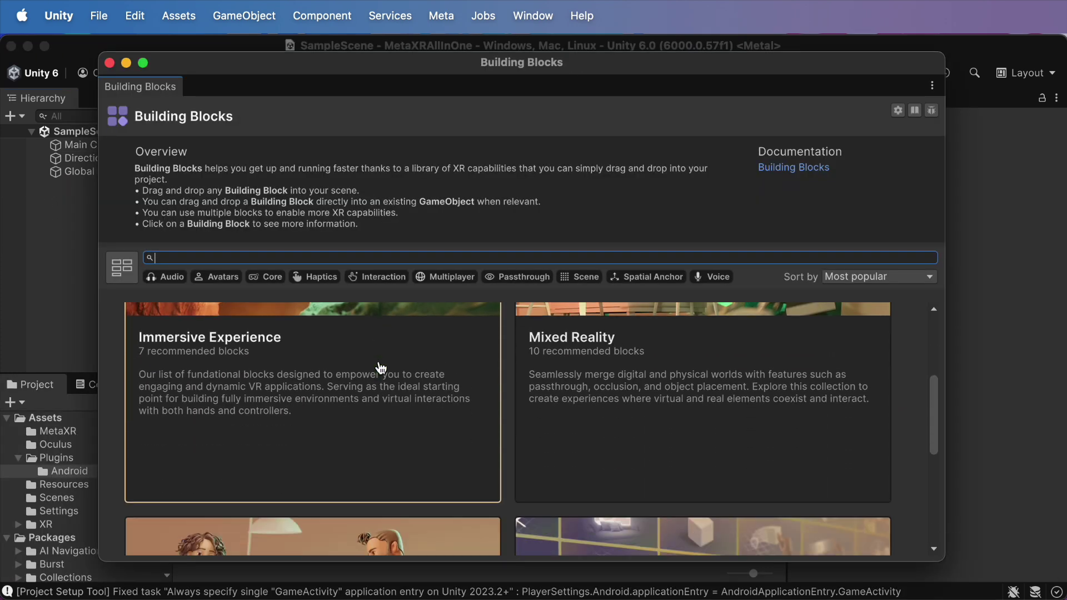
pyautogui.scroll(-4, 380, 368)
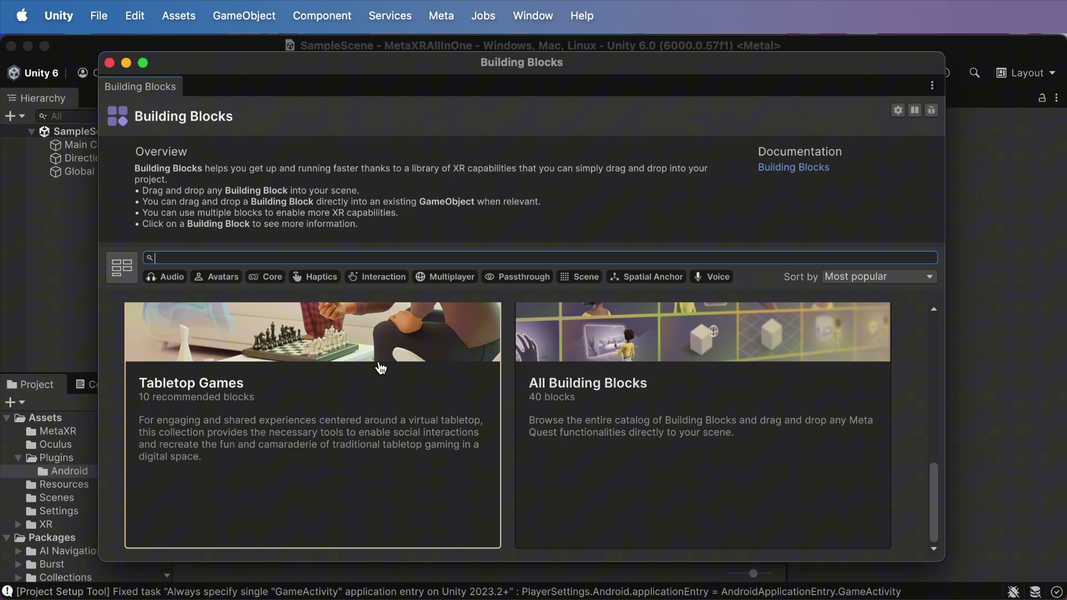
pyautogui.scroll(9, 380, 367)
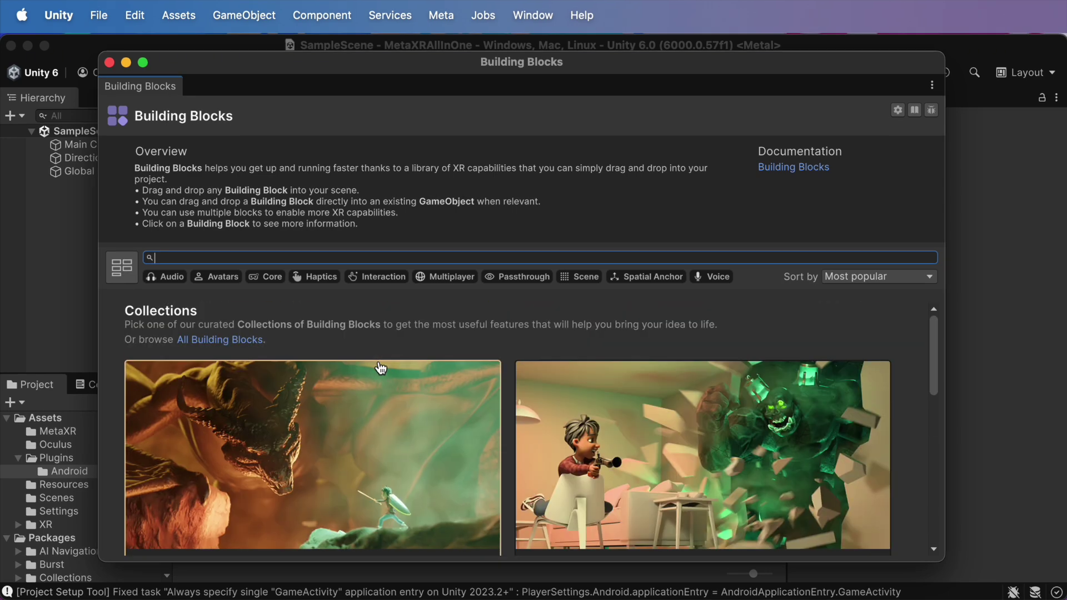